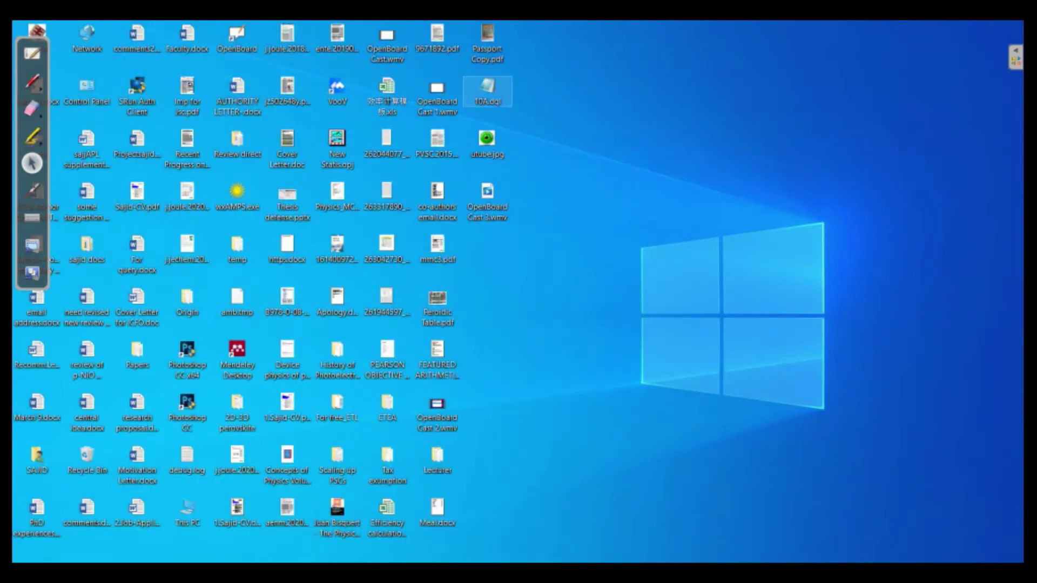
- Open the 10A.dql data file from the desktop, copy all of its contents and minimize the file
double_click(487, 89)
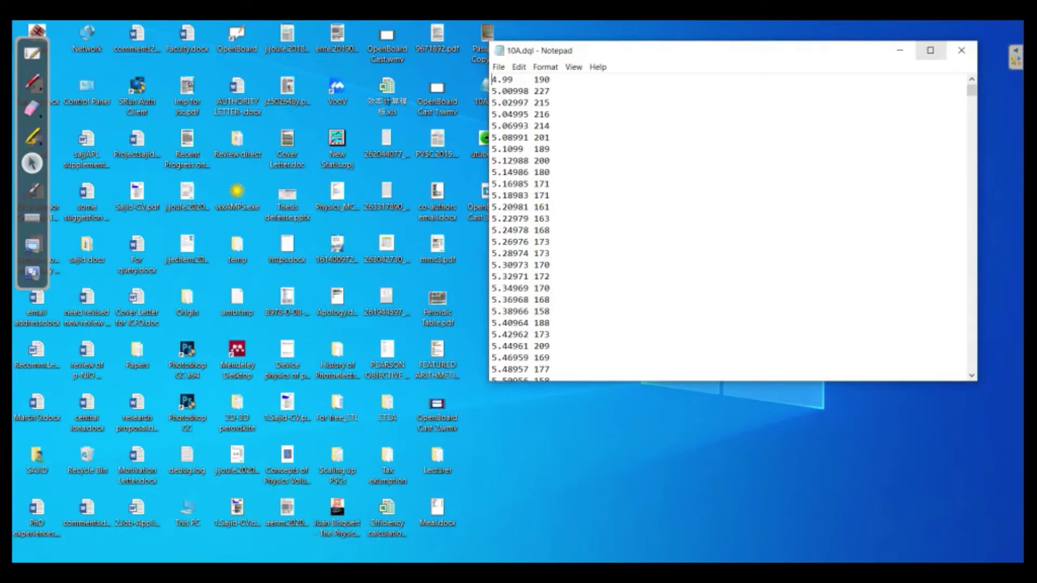
click(930, 50)
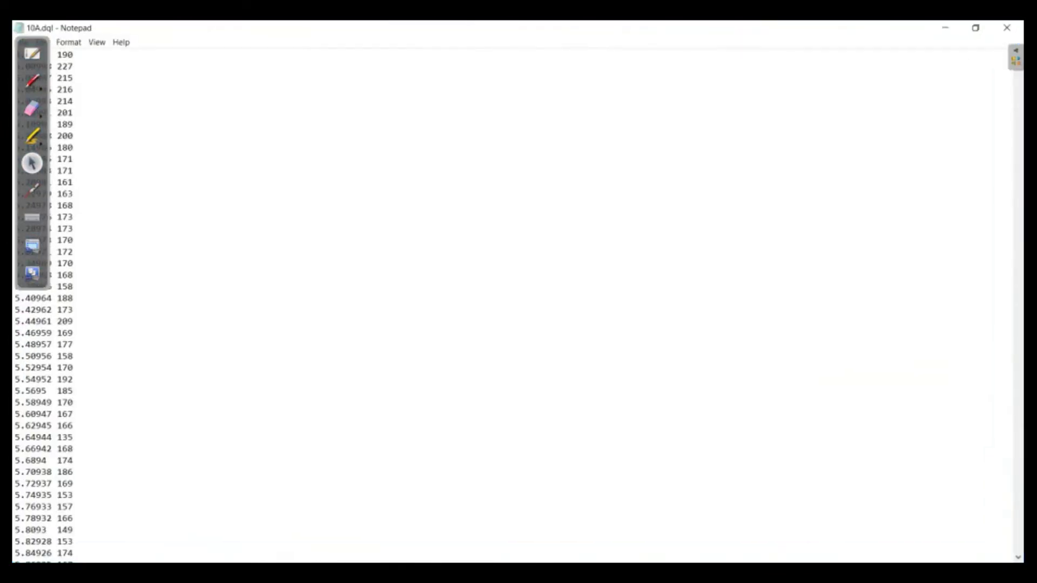
mouse_move(33, 42)
mouse_down()
mouse_move(33, 337)
mouse_move(243, 338)
mouse_up()
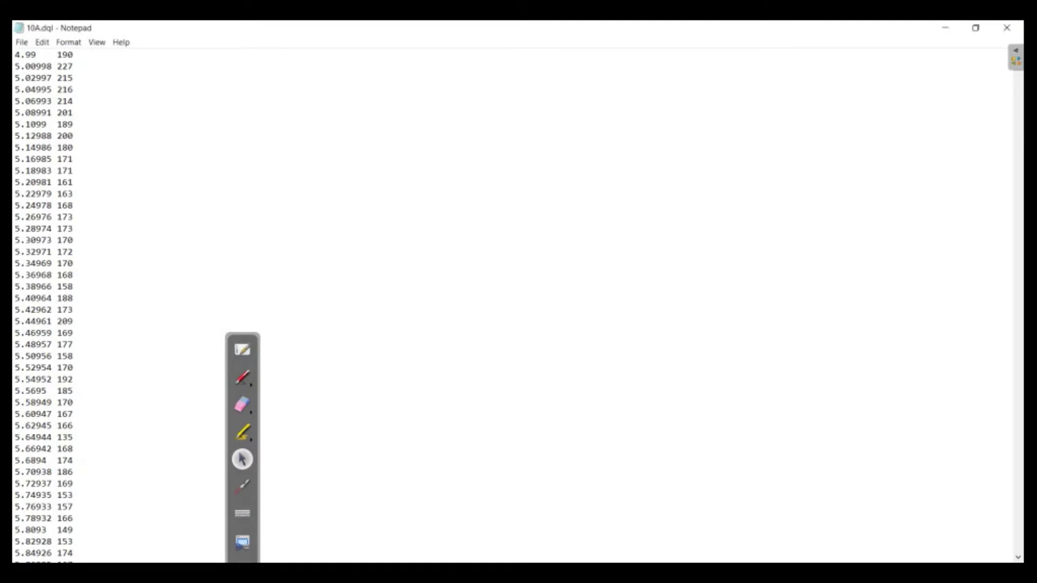
key(ctrl+a)
key(ctrl+c)
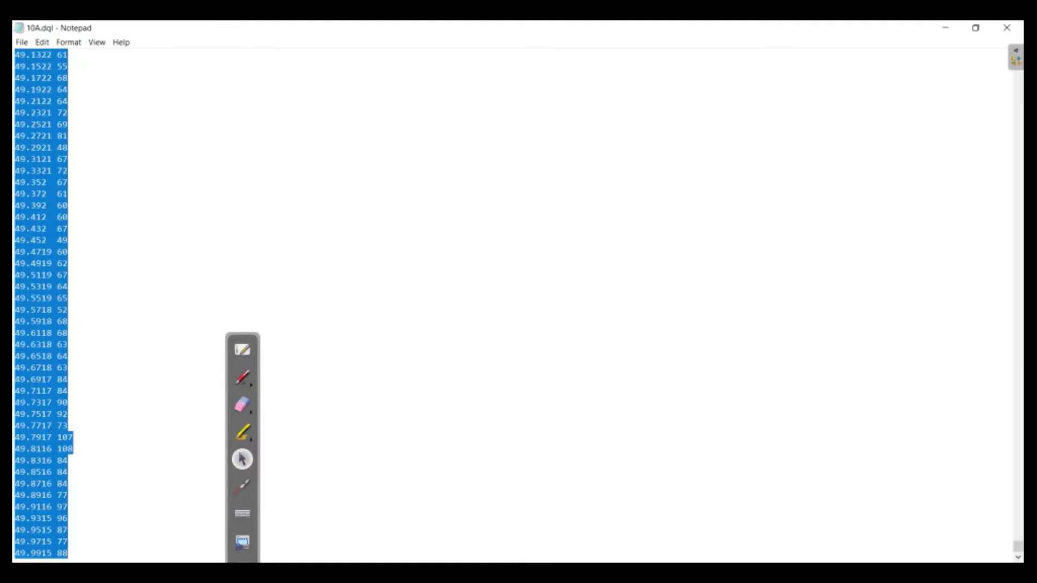
click(945, 27)
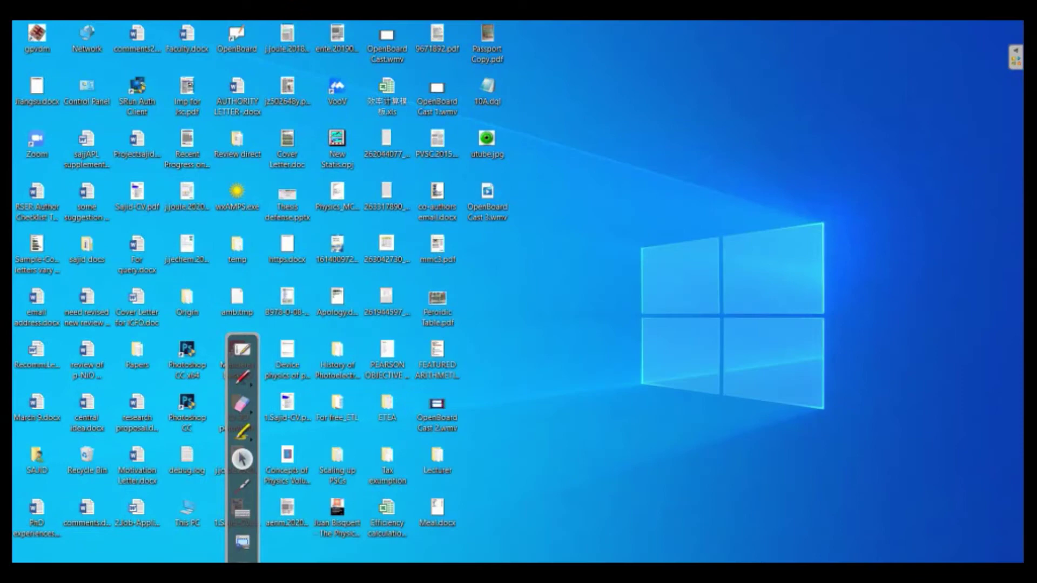
- Switch to OriginPro and paste the copied data into the empty worksheet starting at row 1 of column A(X)
mouse_move(482, 573)
click(483, 515)
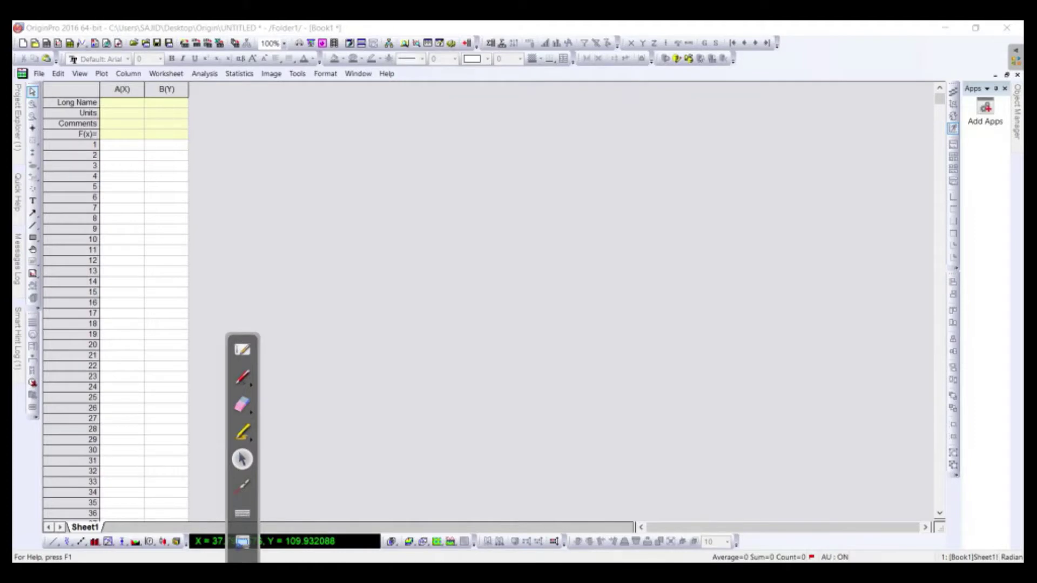
click(121, 144)
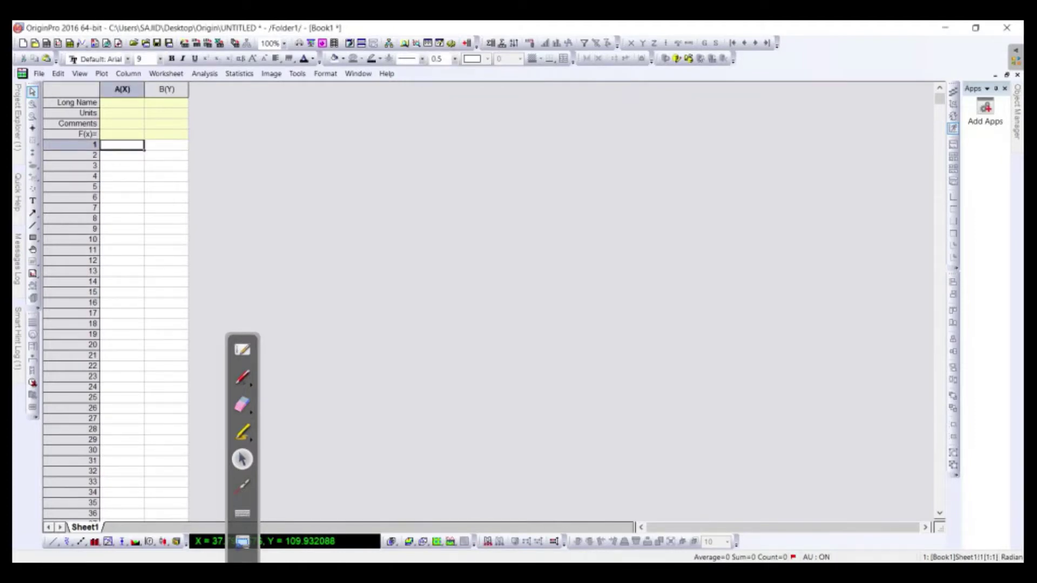
key(ctrl+v)
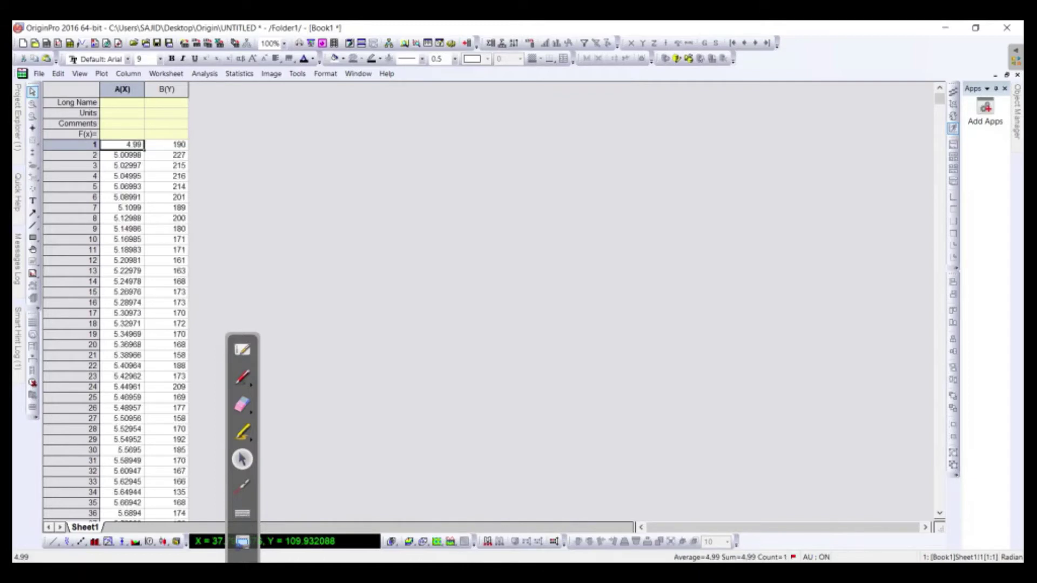
- Plot columns A(X) and B(Y) together as a line graph
drag(242, 338, 32, 338)
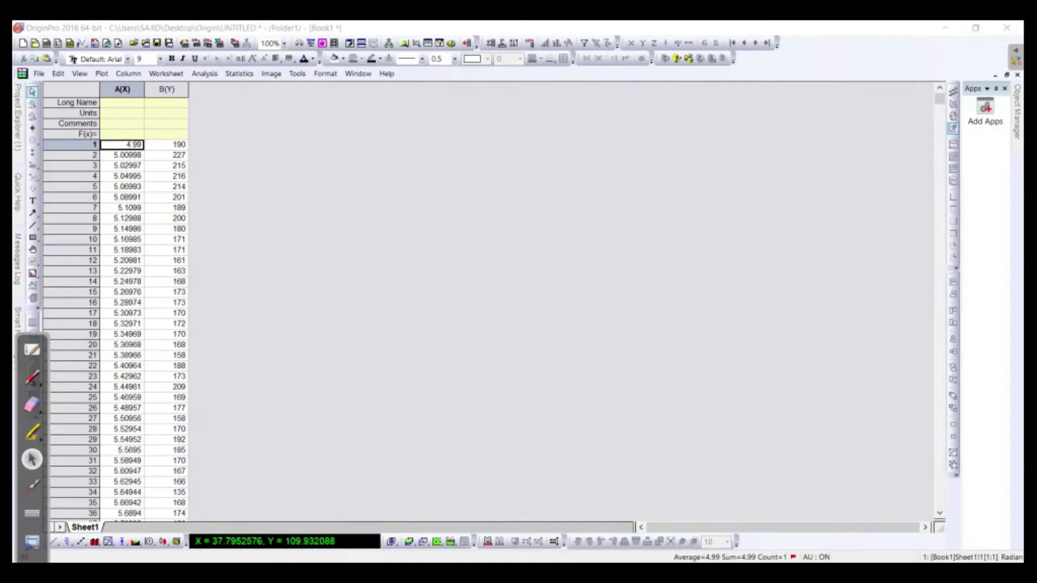
click(122, 89)
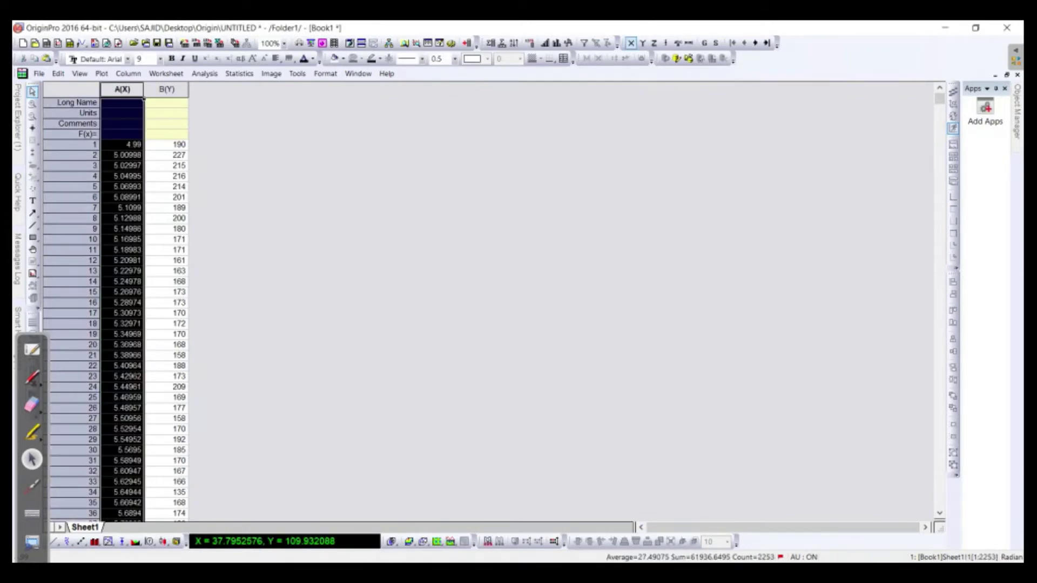
ctrl+click(166, 89)
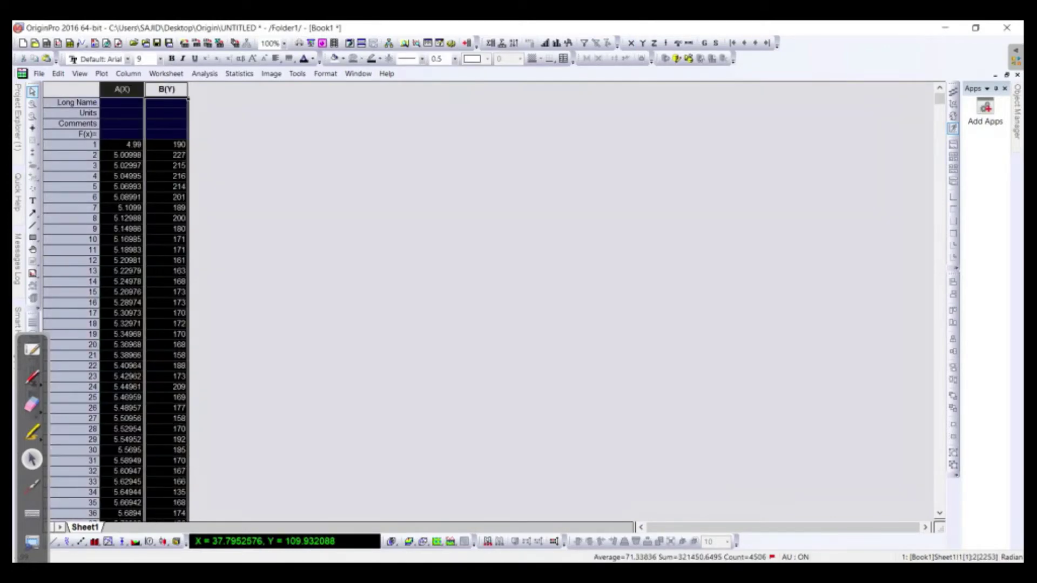
click(55, 541)
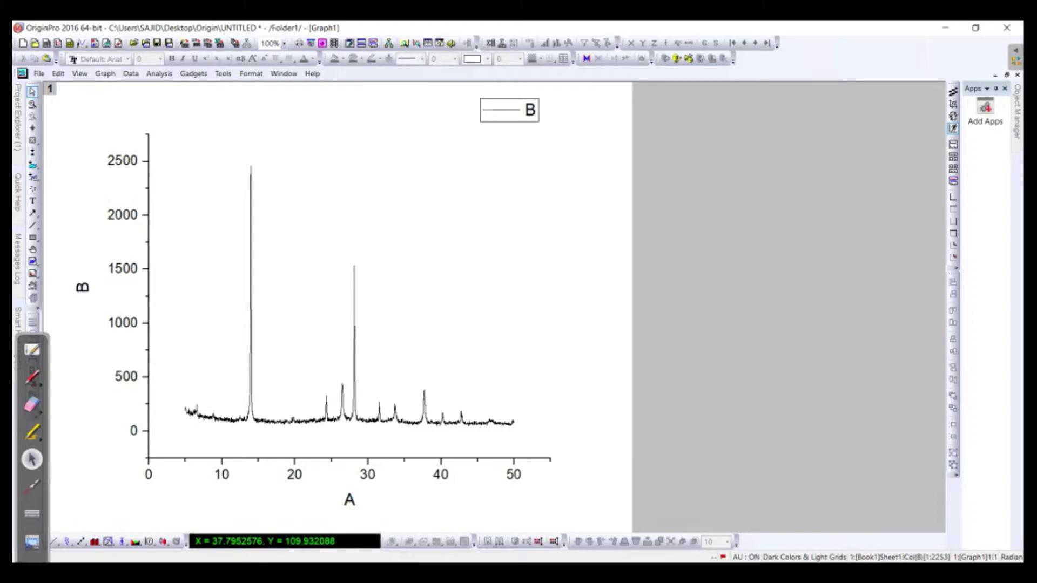
- Set the graph's vertical axis scale to run from 0 to 2800 and apply it
click(123, 215)
key(Escape)
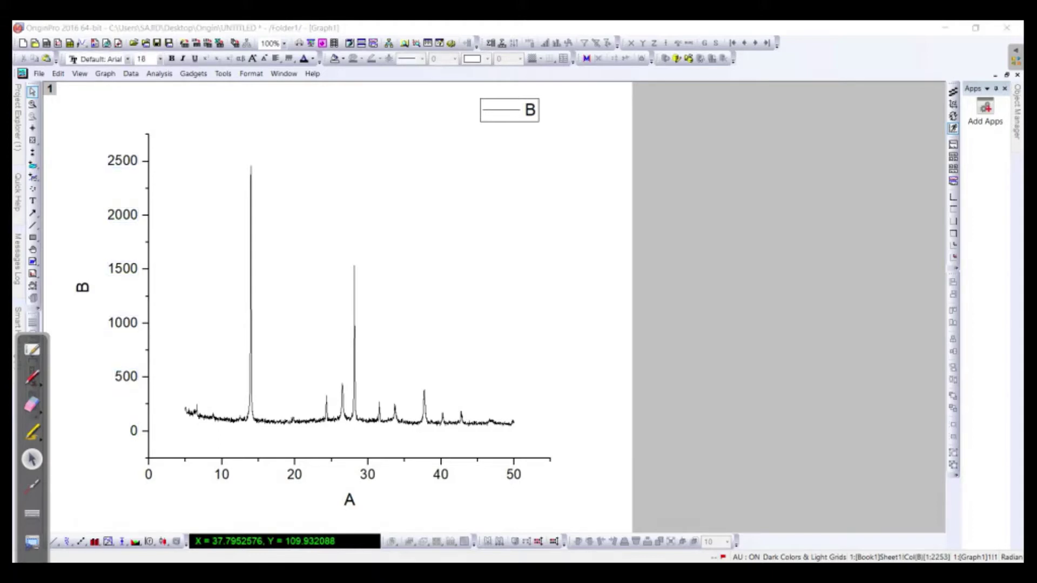
click(707, 78)
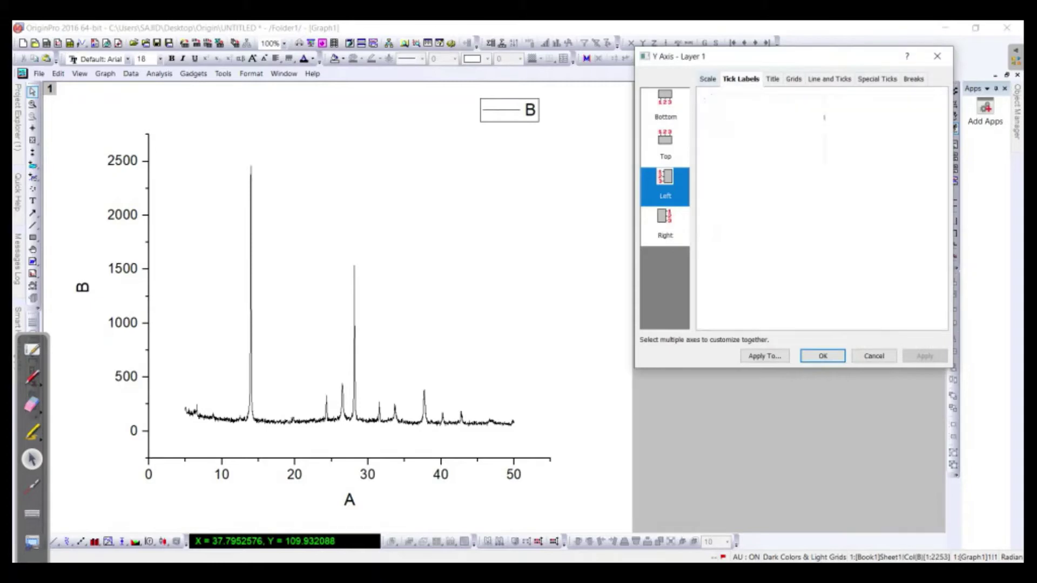
double_click(773, 101)
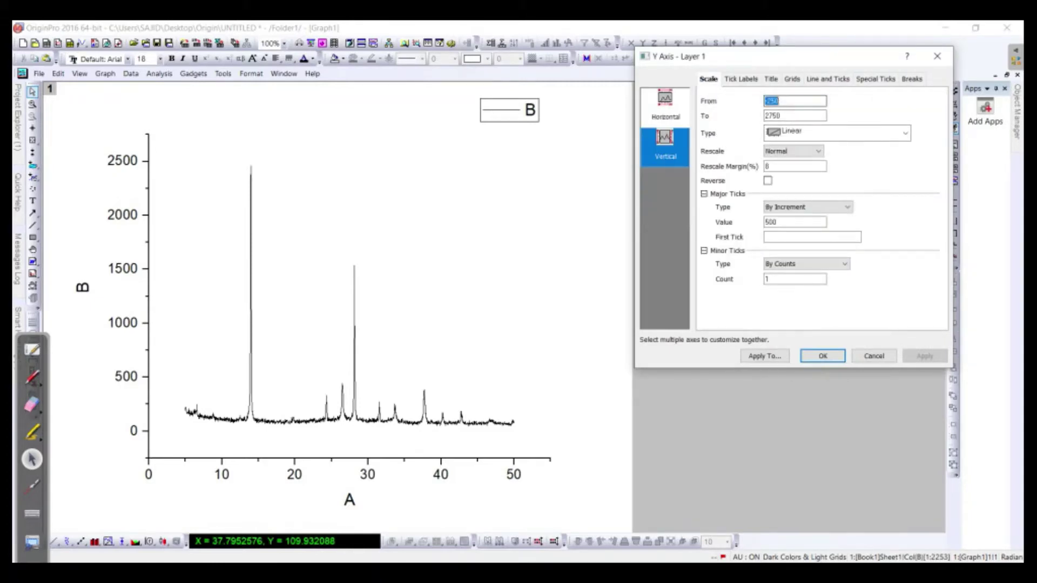
text(0)
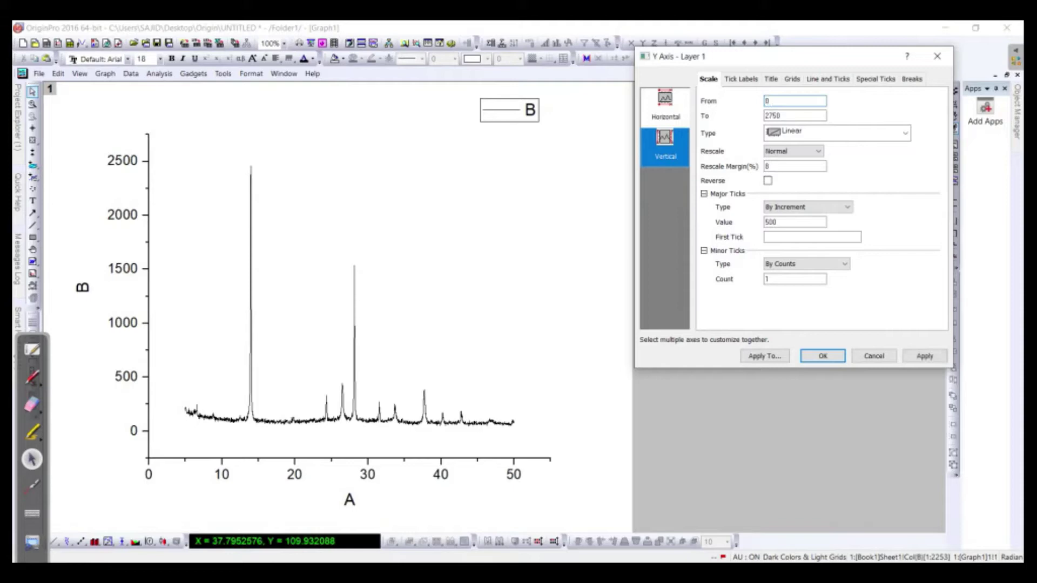
key(Tab)
text(2800)
click(924, 355)
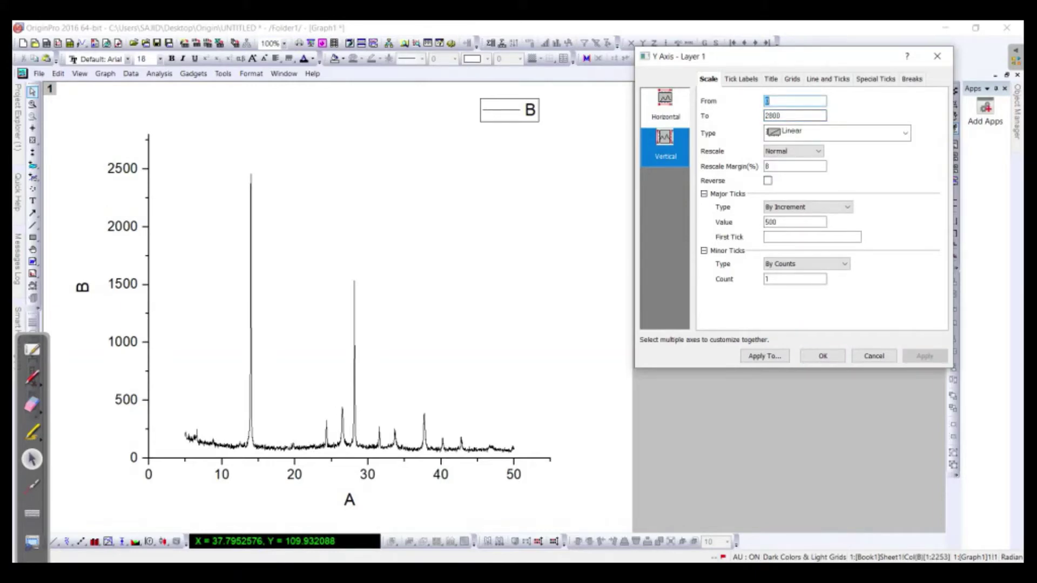
- Change the vertical axis upper limit to 3000 and apply it
key(Tab)
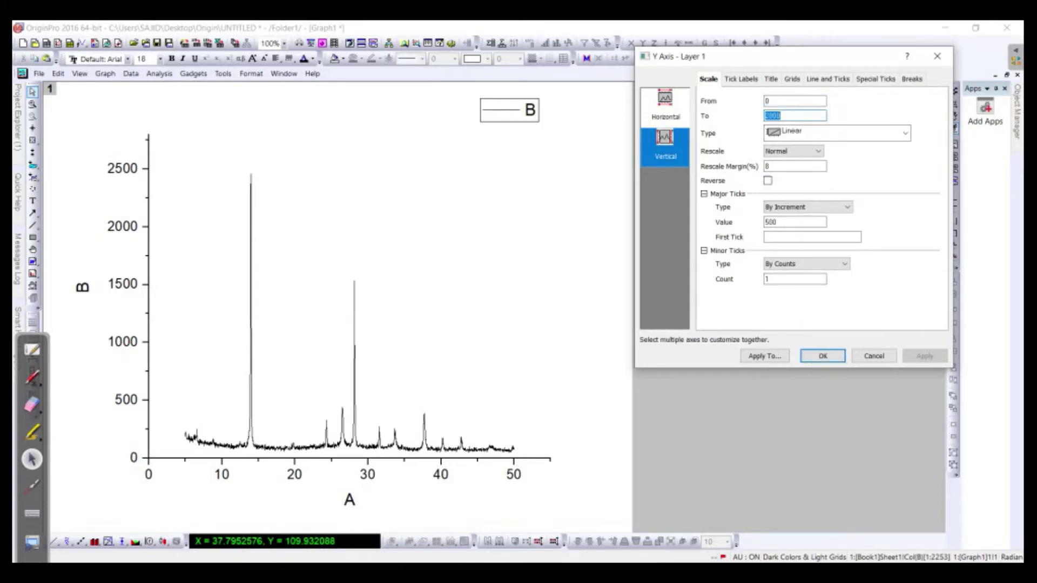
text(3000)
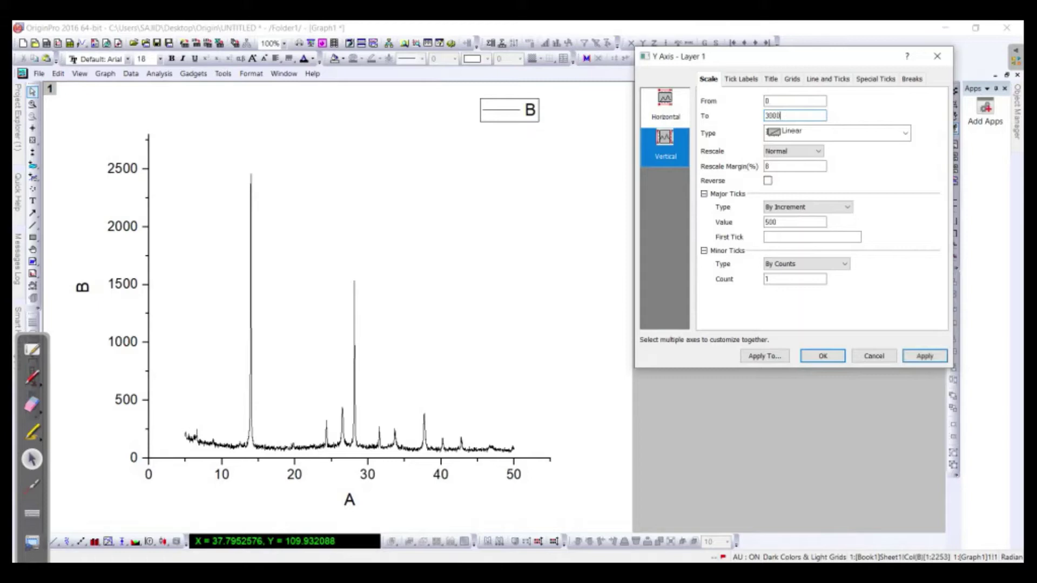
click(924, 356)
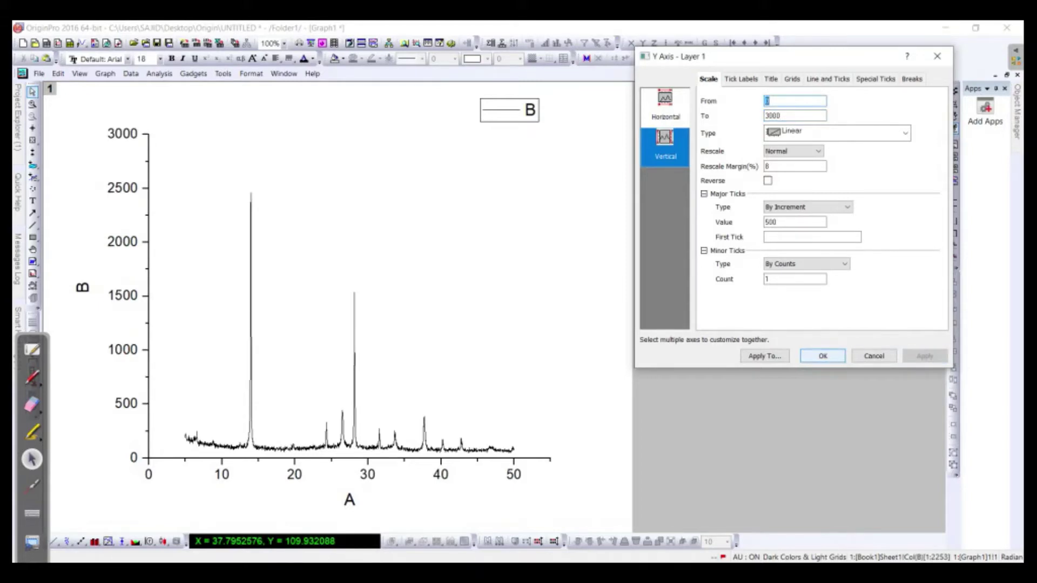
- Set the horizontal axis scale to run from 5 to 50 and apply it
click(665, 107)
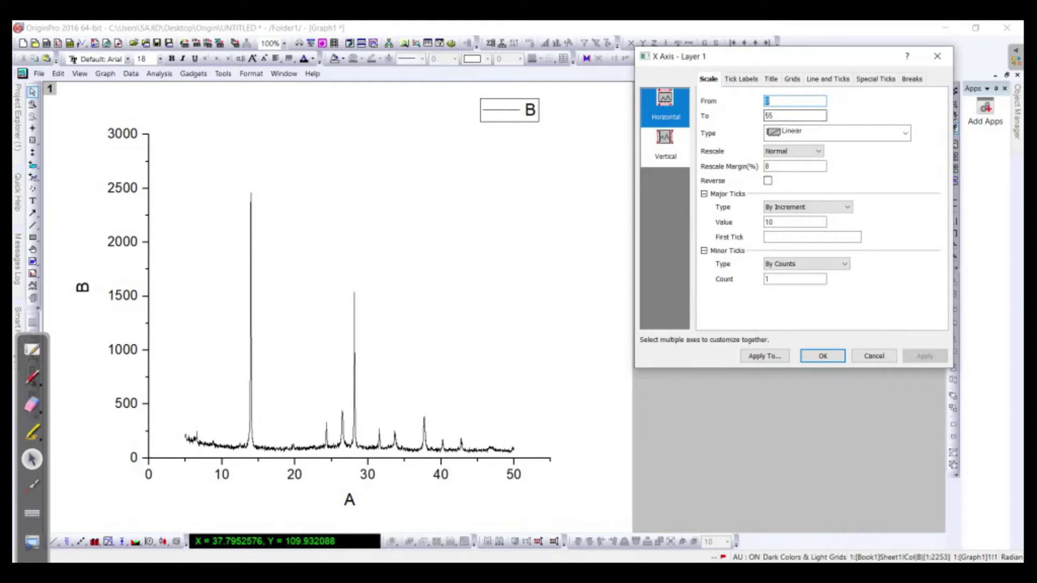
click(769, 101)
key(BackSpace)
text(5)
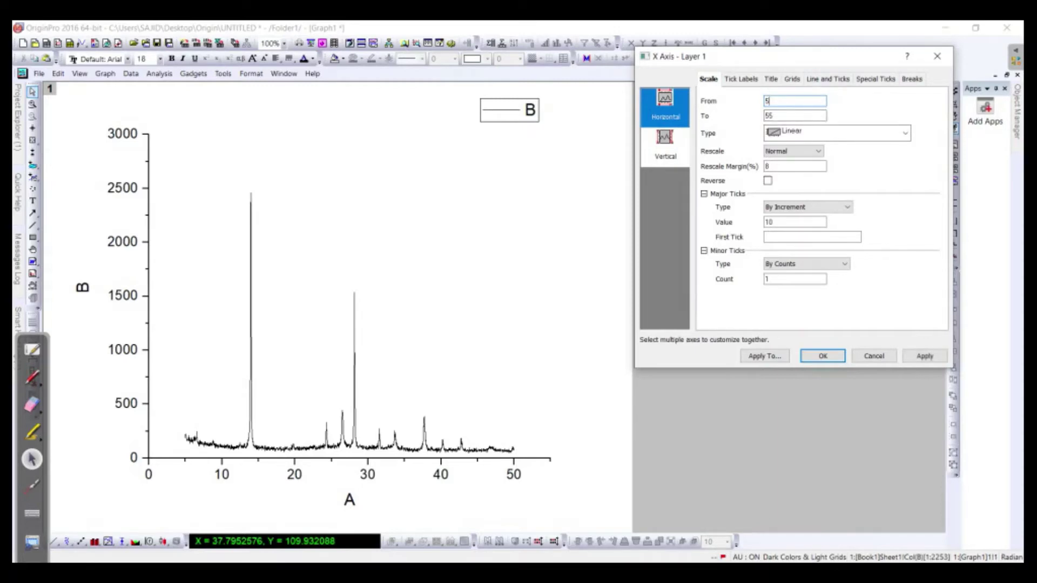
key(Tab)
text(50)
click(924, 356)
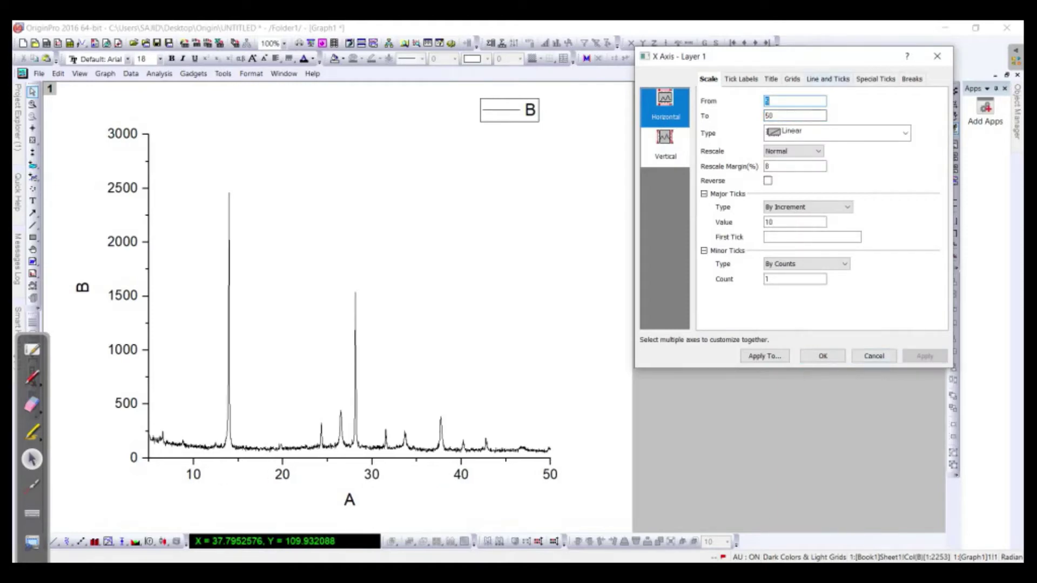
- Set the bottom axis line thickness to 3 and keep its major tick style as Out
click(827, 79)
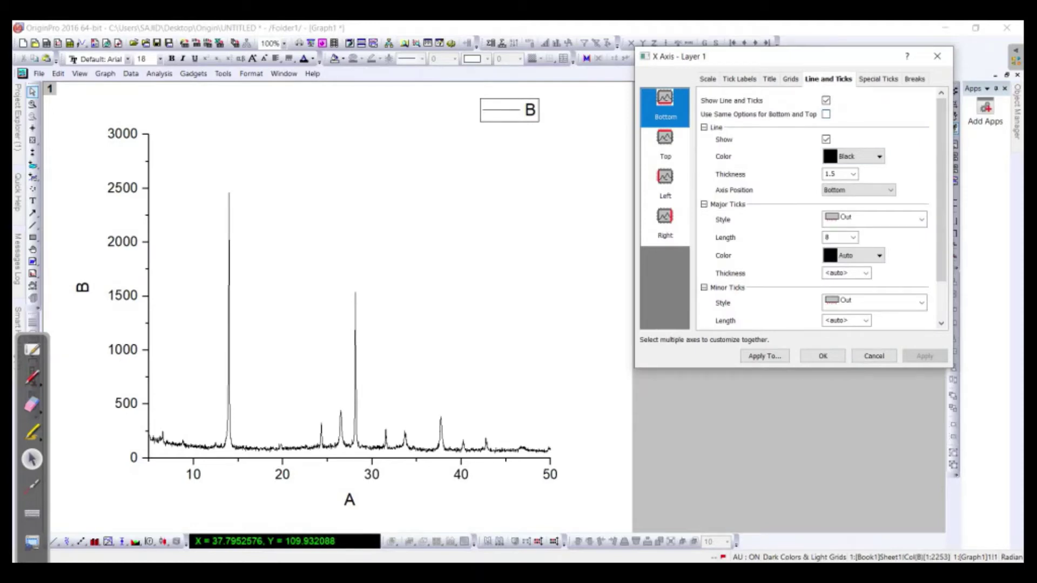
click(834, 174)
click(852, 174)
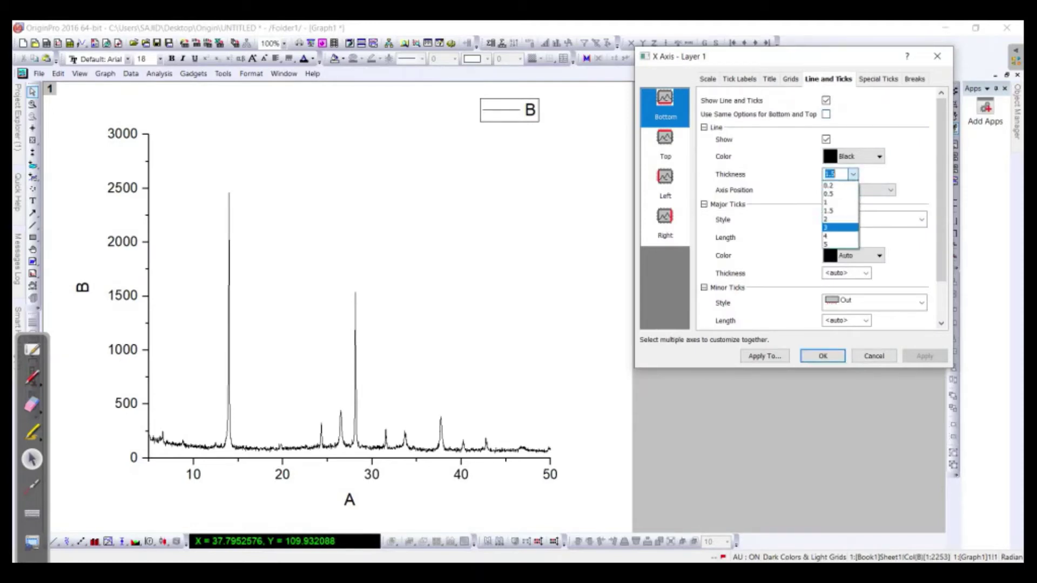
click(840, 227)
click(922, 219)
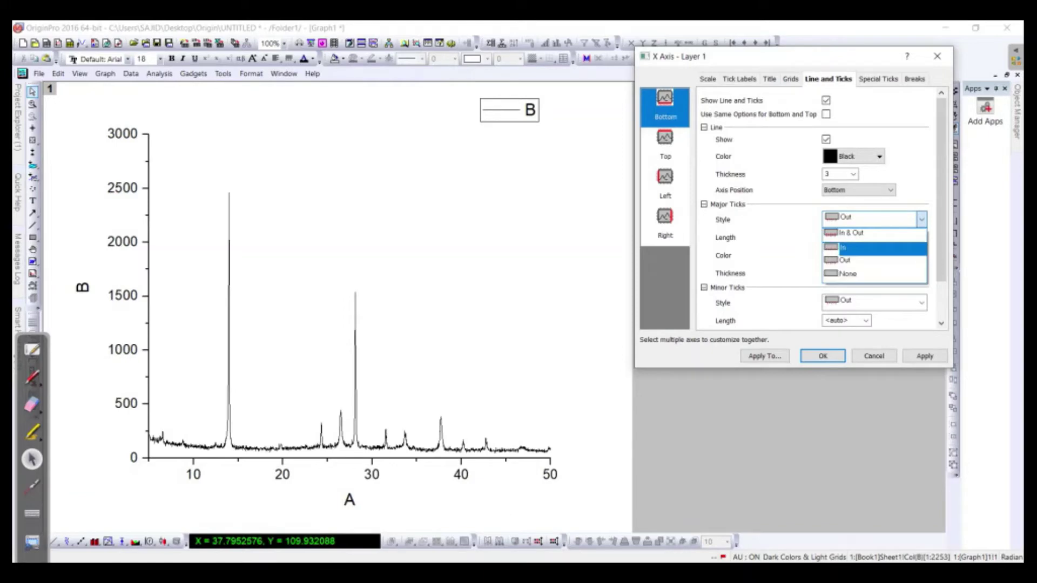
click(864, 261)
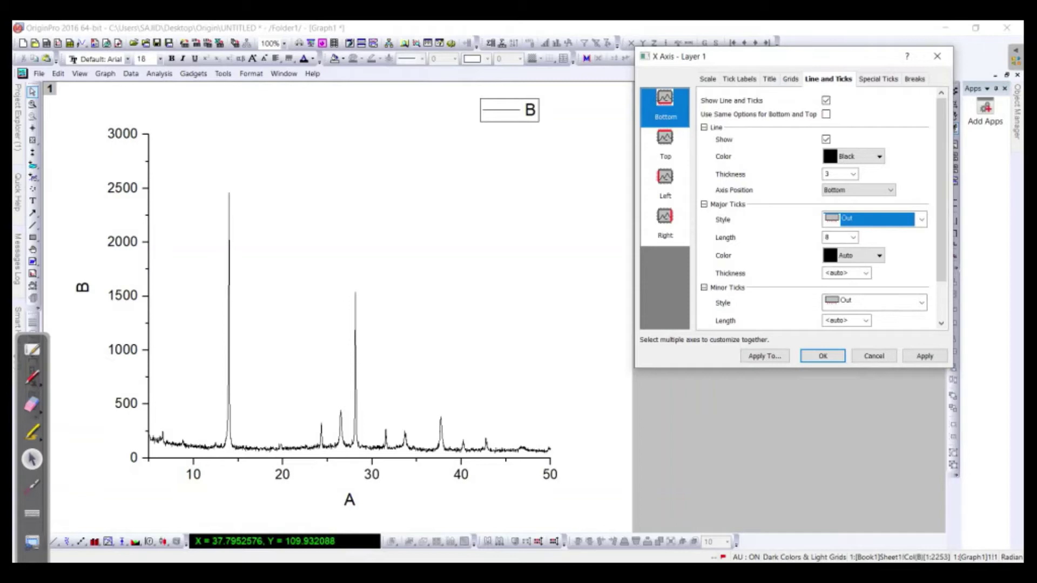
- Show the top axis line with thickness 3, set its major and minor tick styles to None, and apply
click(665, 147)
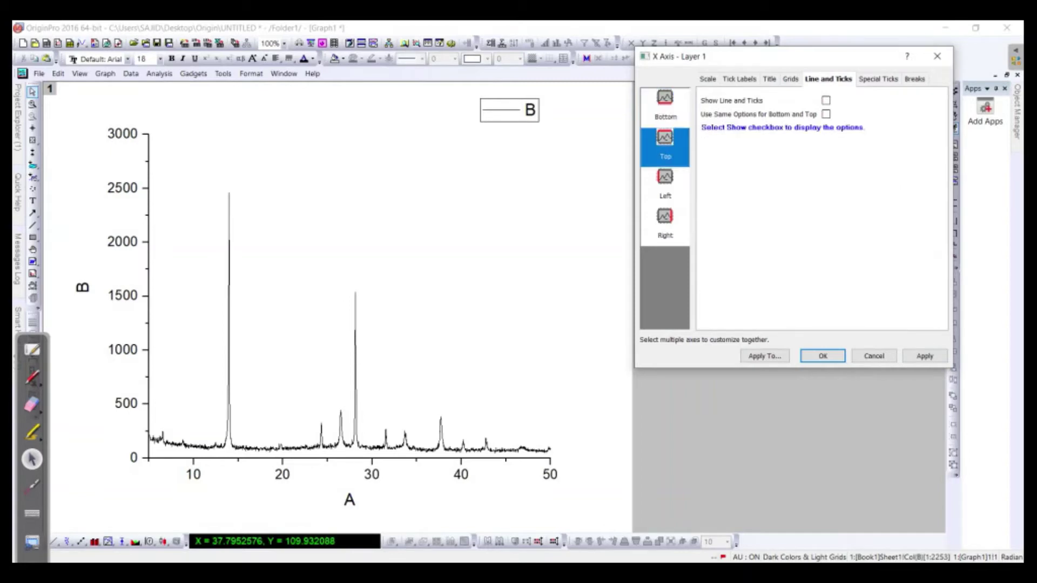
click(825, 100)
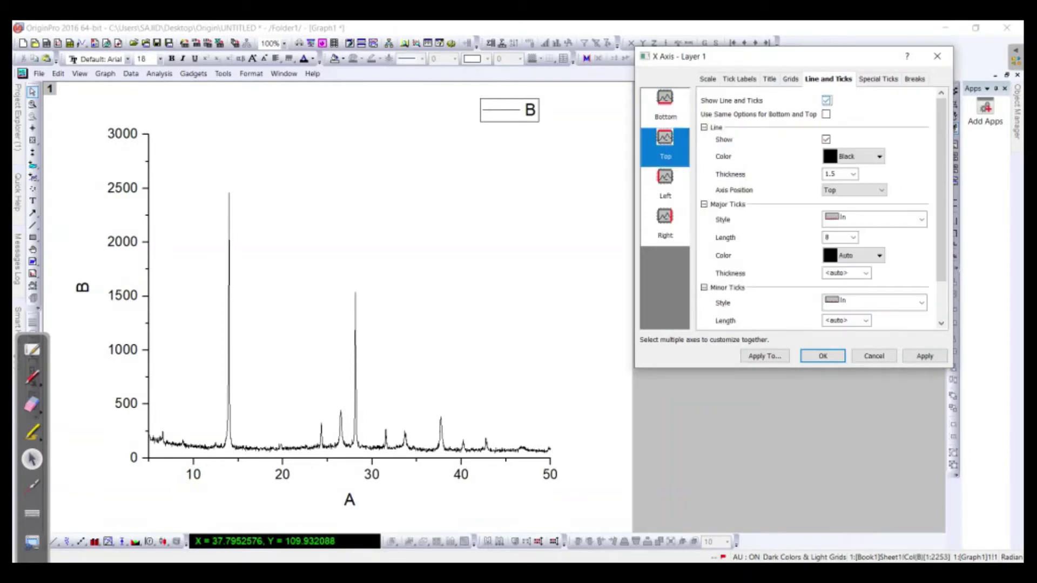
click(853, 174)
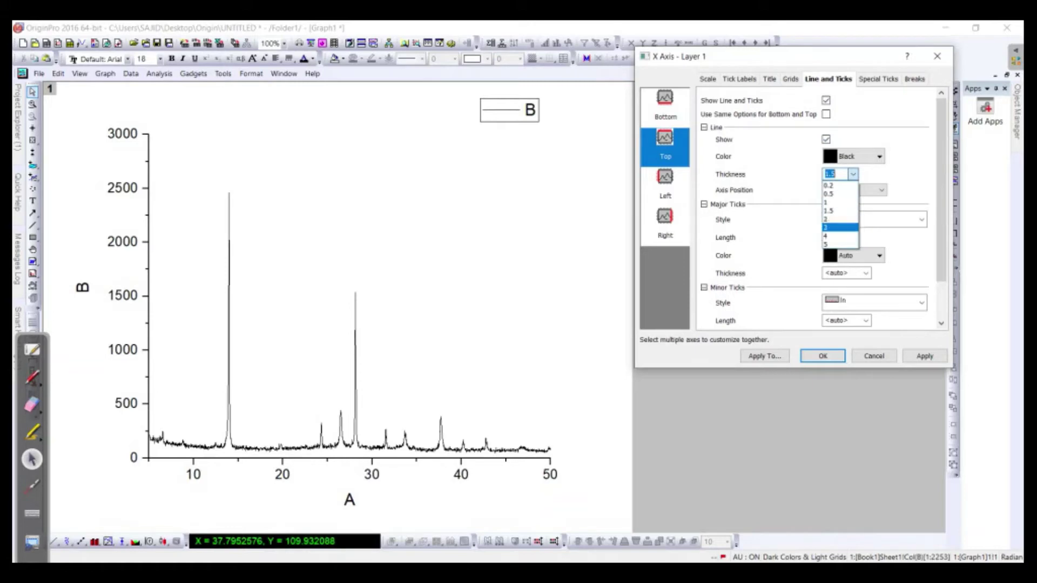
click(839, 227)
click(921, 220)
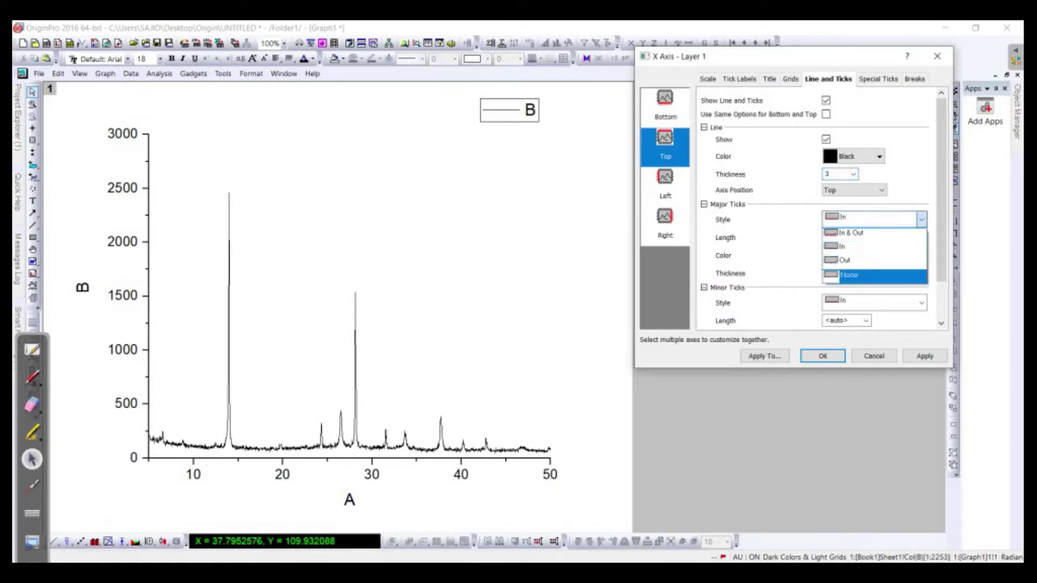
click(848, 275)
click(922, 302)
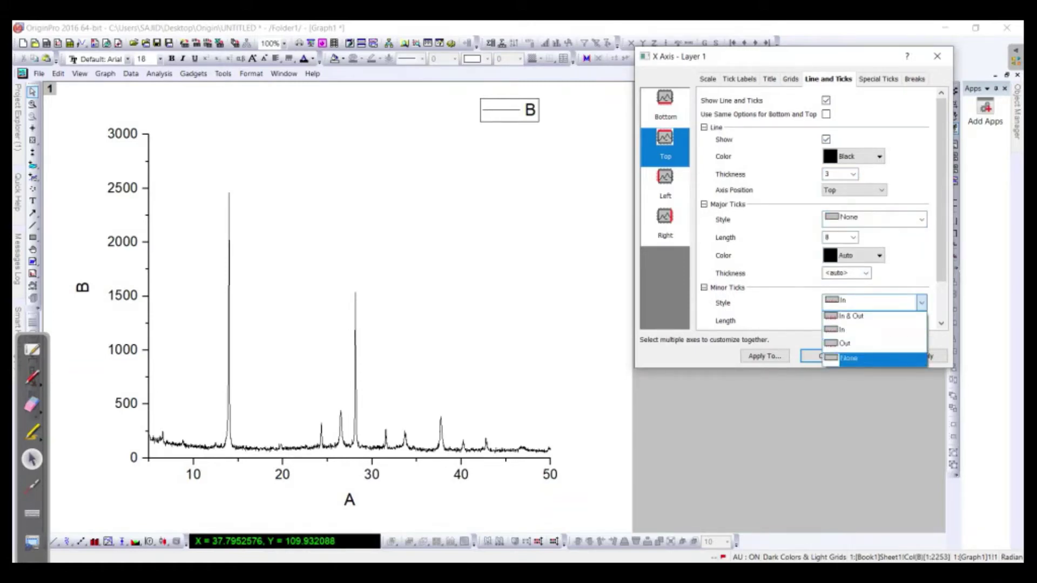
click(848, 359)
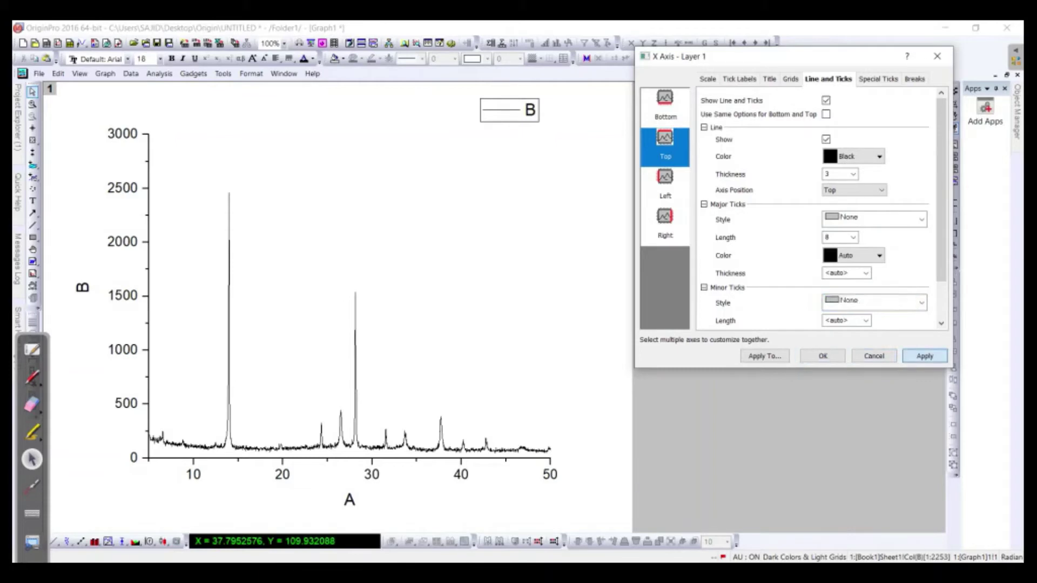
click(925, 356)
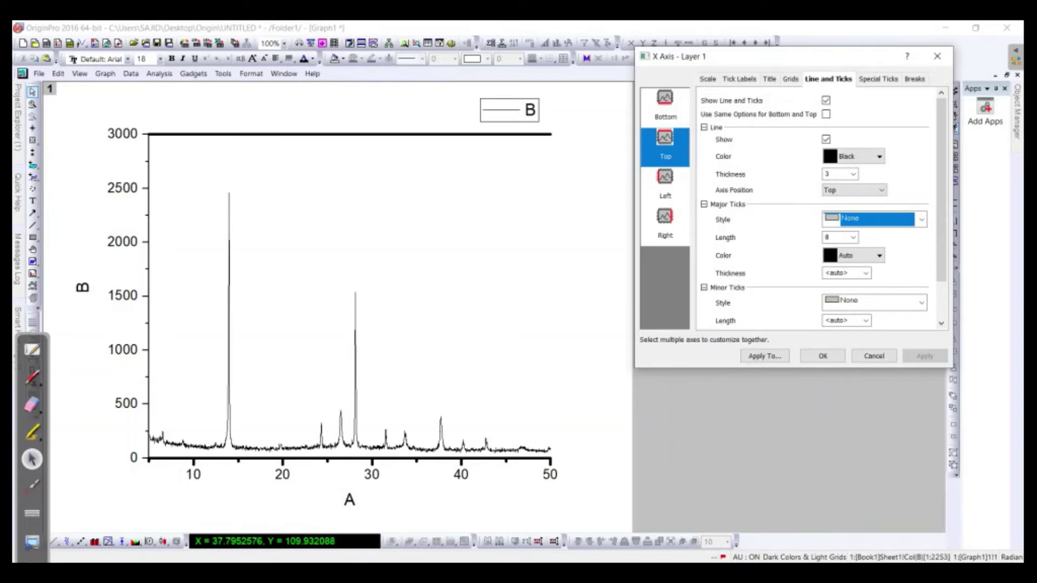
- Set the left axis line thickness to 3, keep its major tick style as Out, and apply
click(664, 185)
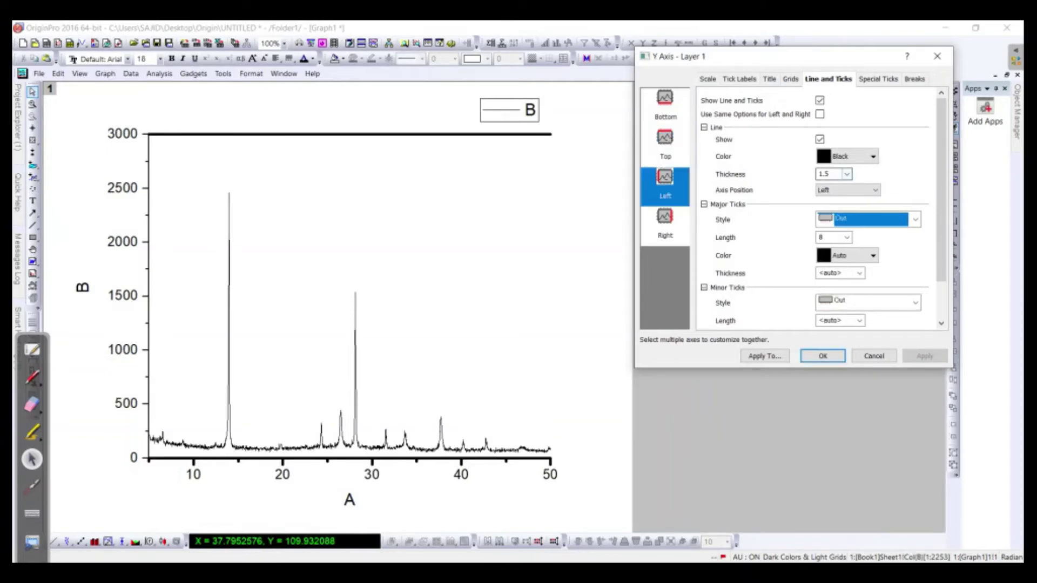
click(846, 174)
click(832, 229)
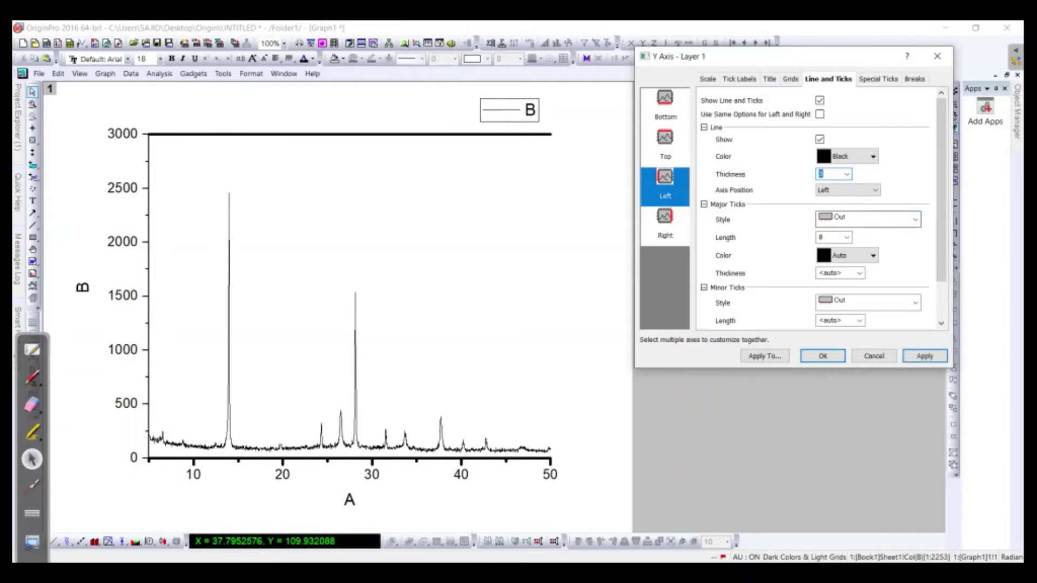
click(915, 220)
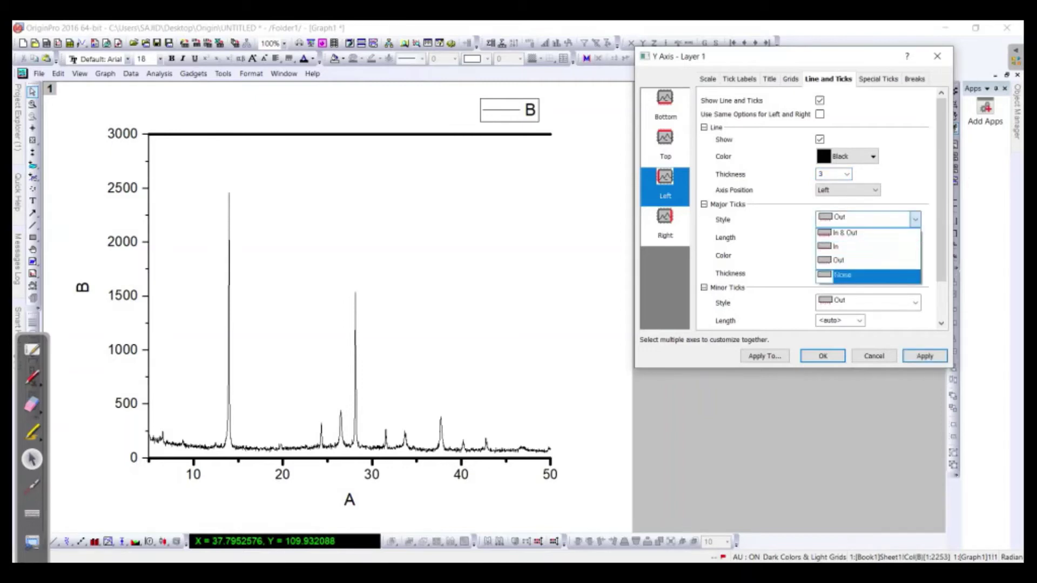
click(867, 259)
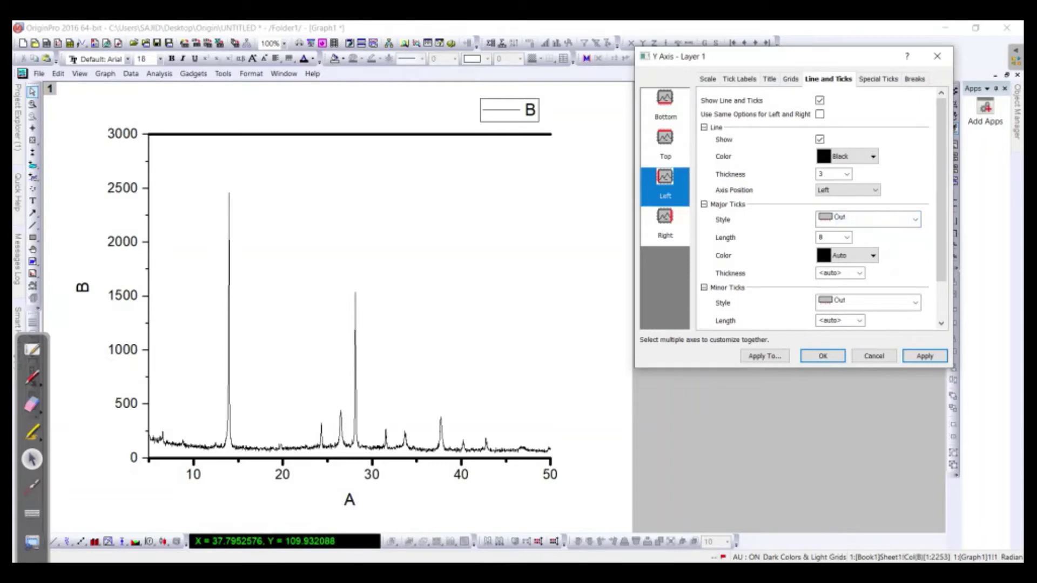
click(924, 356)
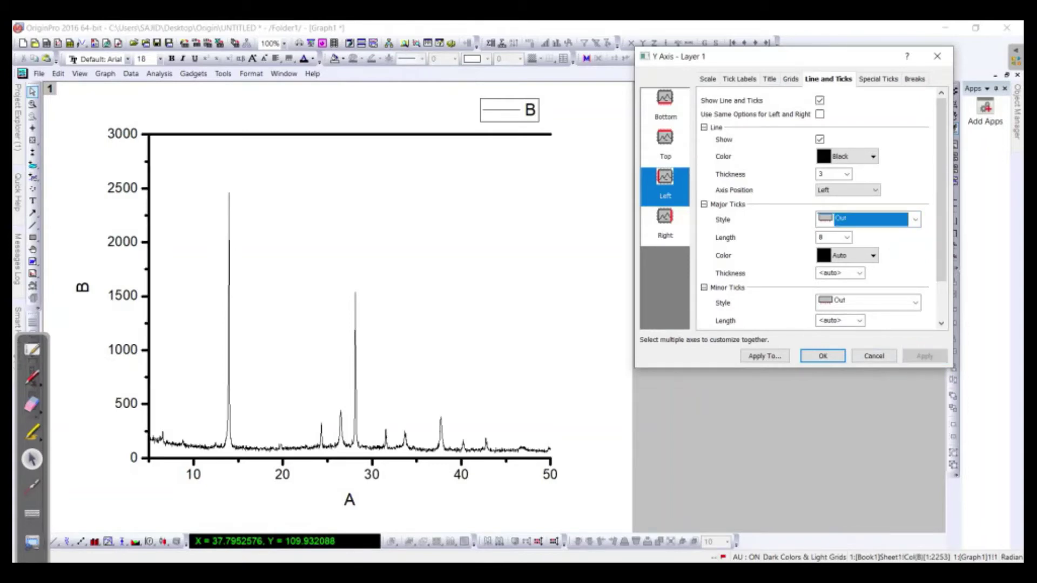
click(664, 225)
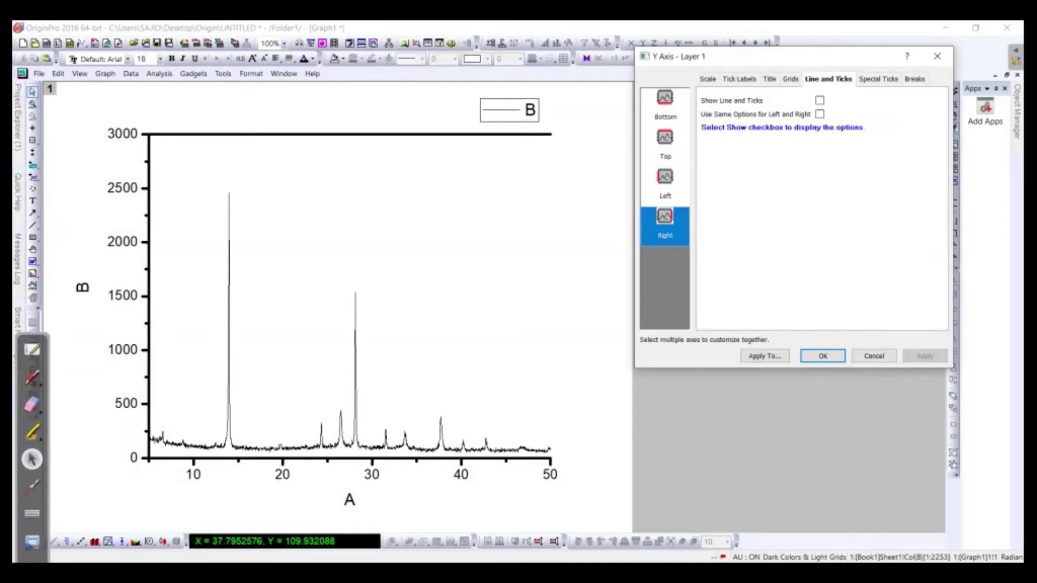
click(819, 100)
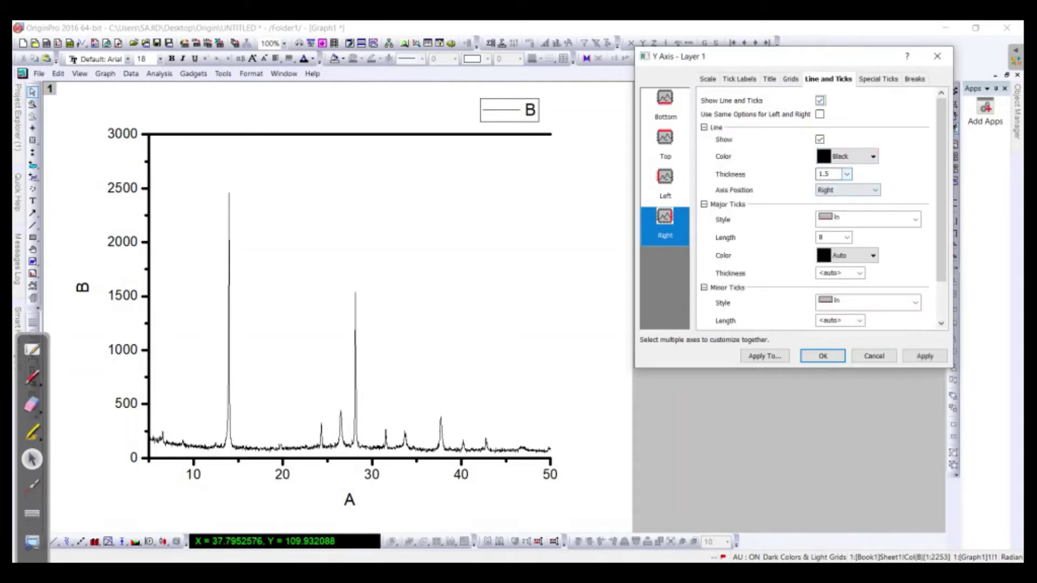
click(846, 174)
click(832, 228)
click(868, 219)
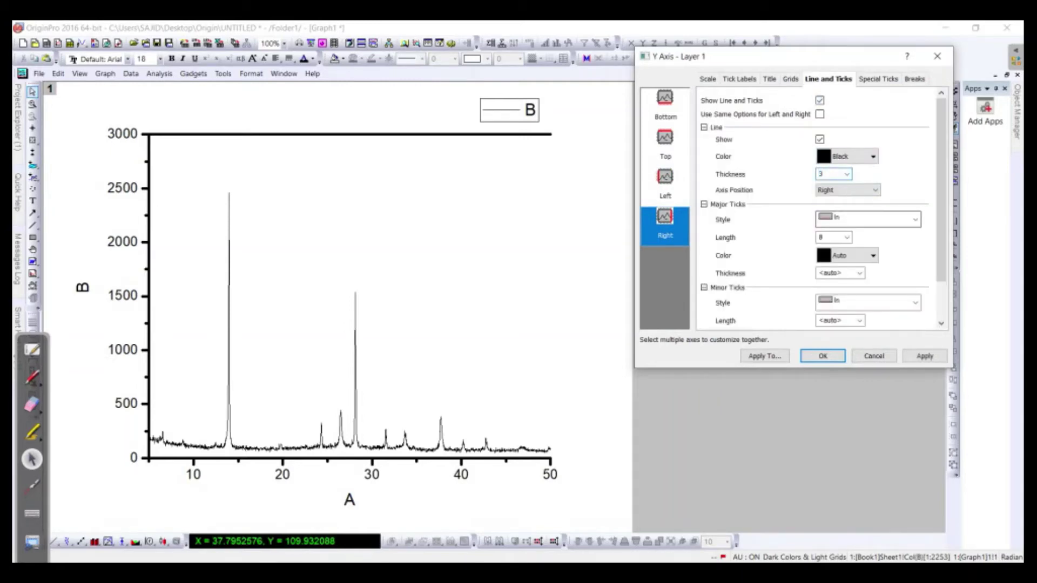
click(841, 274)
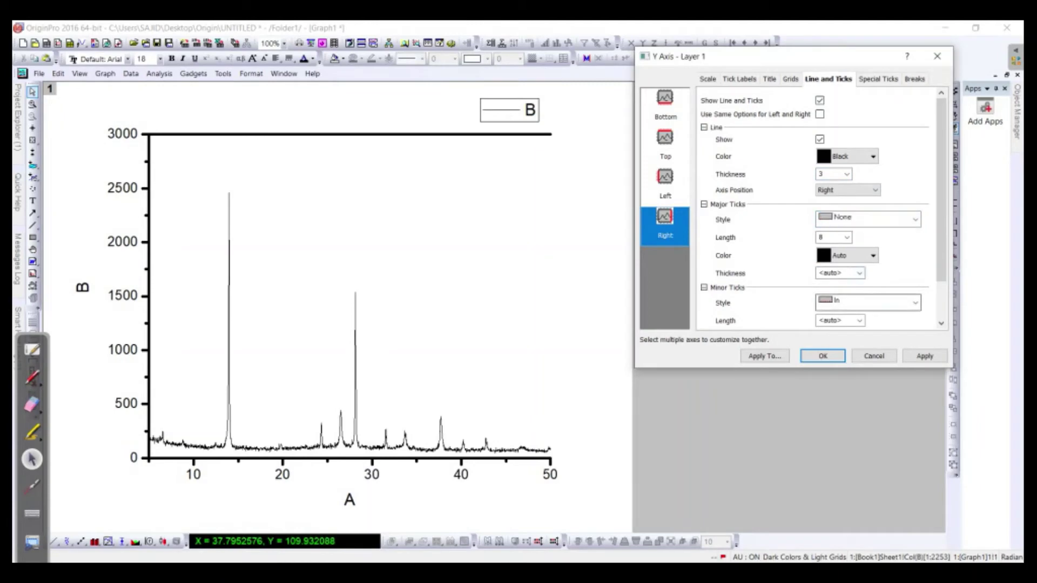
click(915, 302)
click(867, 344)
click(873, 356)
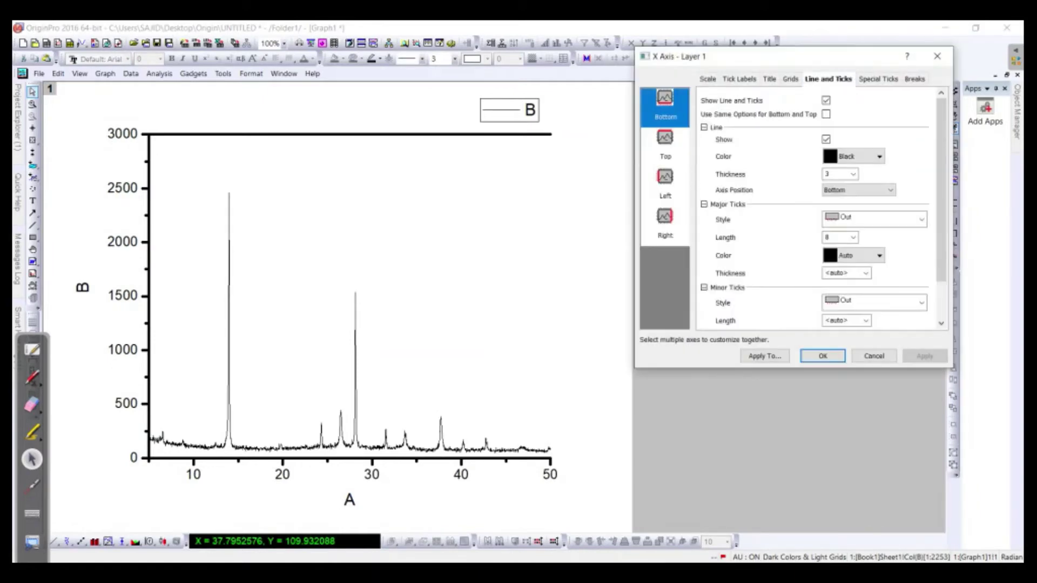
- Show the right axis line with thickness 3, set its major and minor tick styles to None, and confirm the axis settings
click(664, 226)
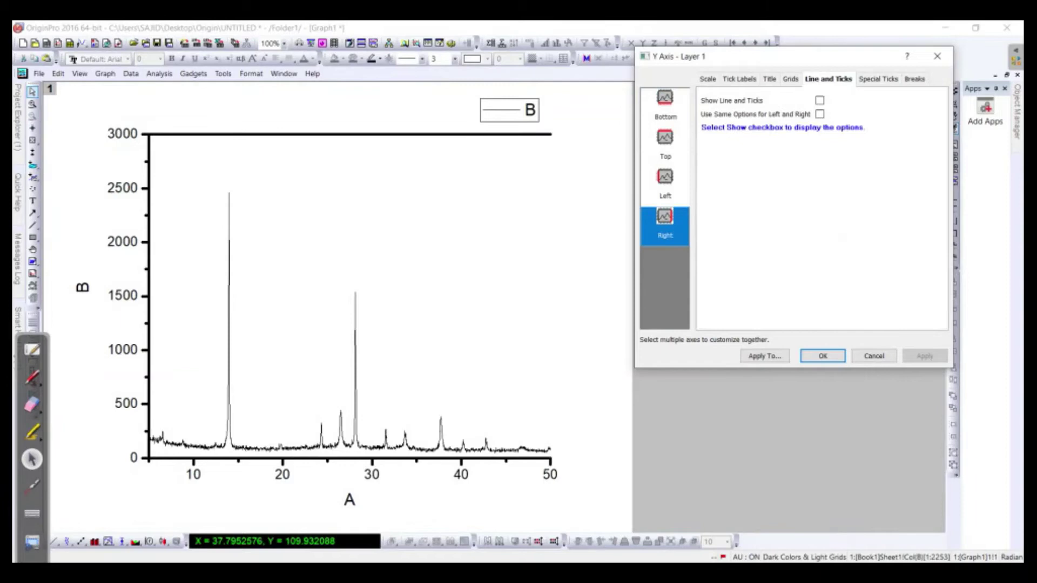
click(819, 100)
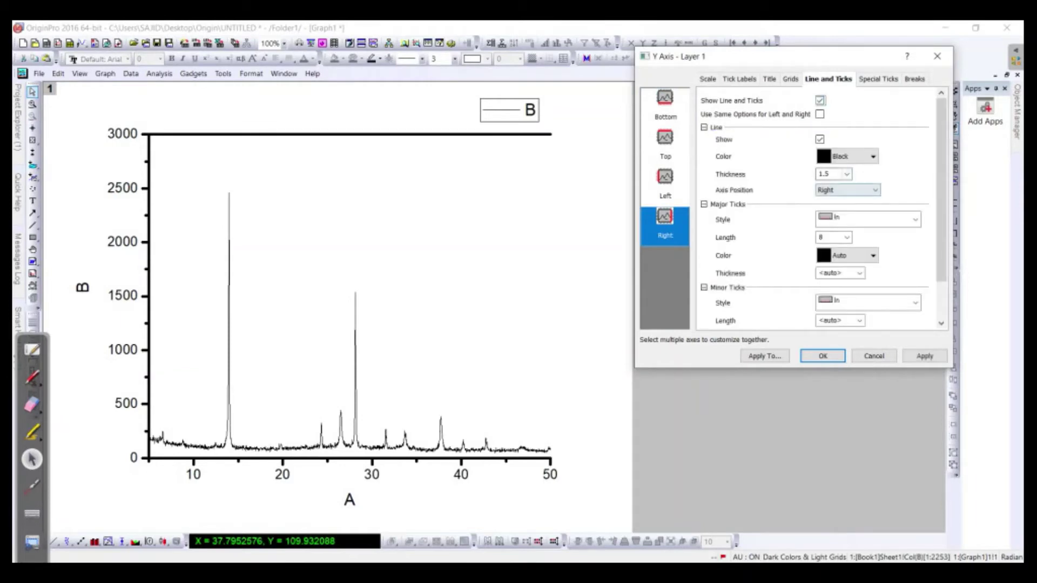
click(847, 174)
click(833, 227)
click(915, 219)
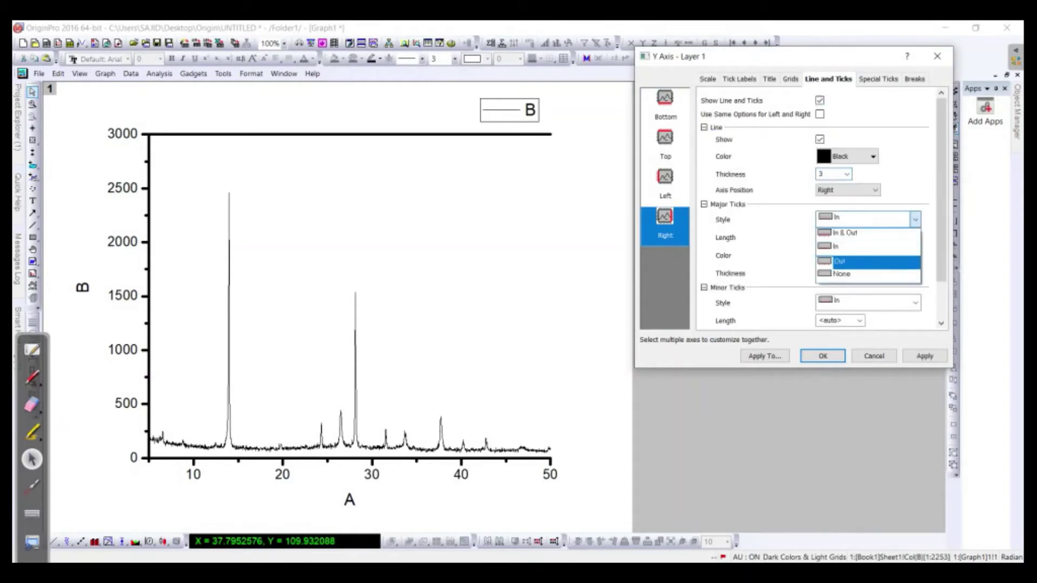
click(842, 270)
click(914, 302)
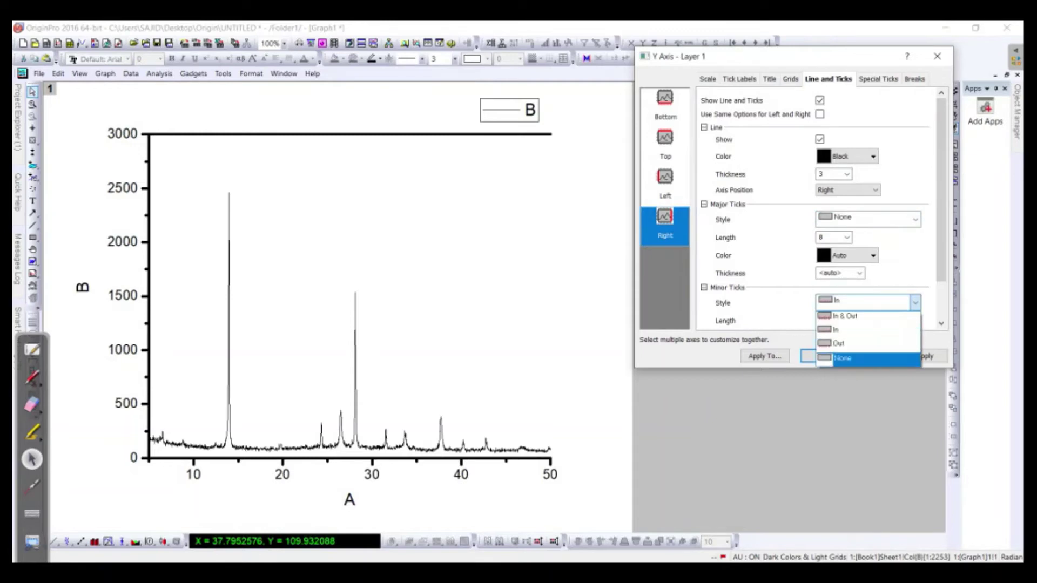
click(843, 358)
click(924, 356)
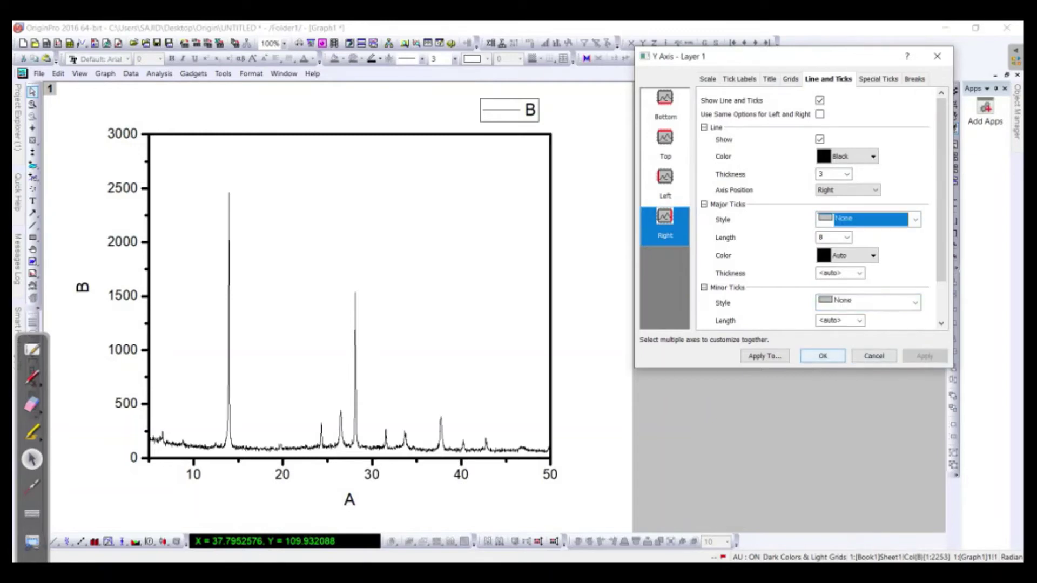
key(Return)
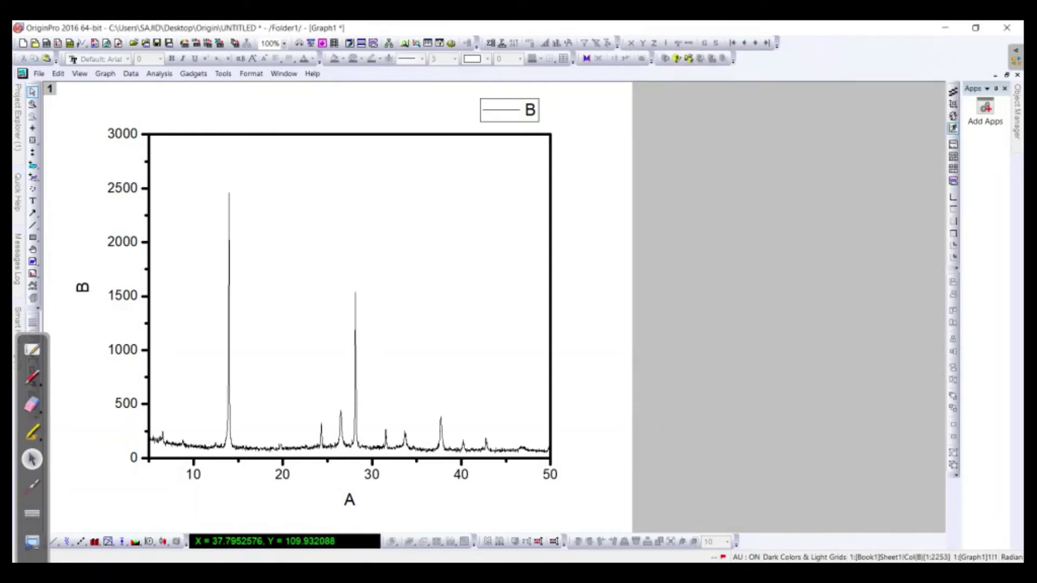
- Thicken the plotted data curve, trying a line width of 3 and settling on 4
click(229, 240)
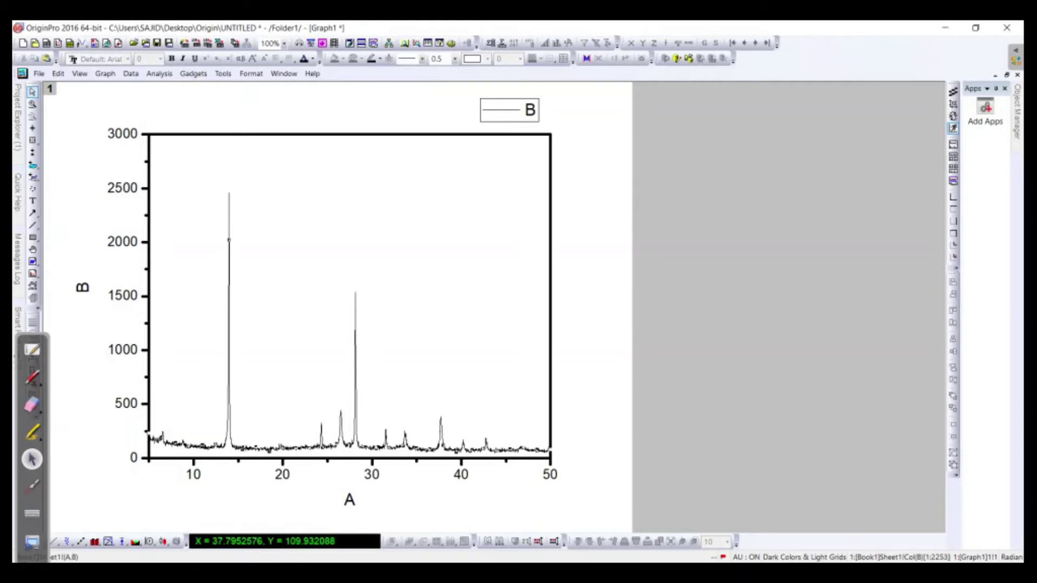
click(436, 59)
click(454, 58)
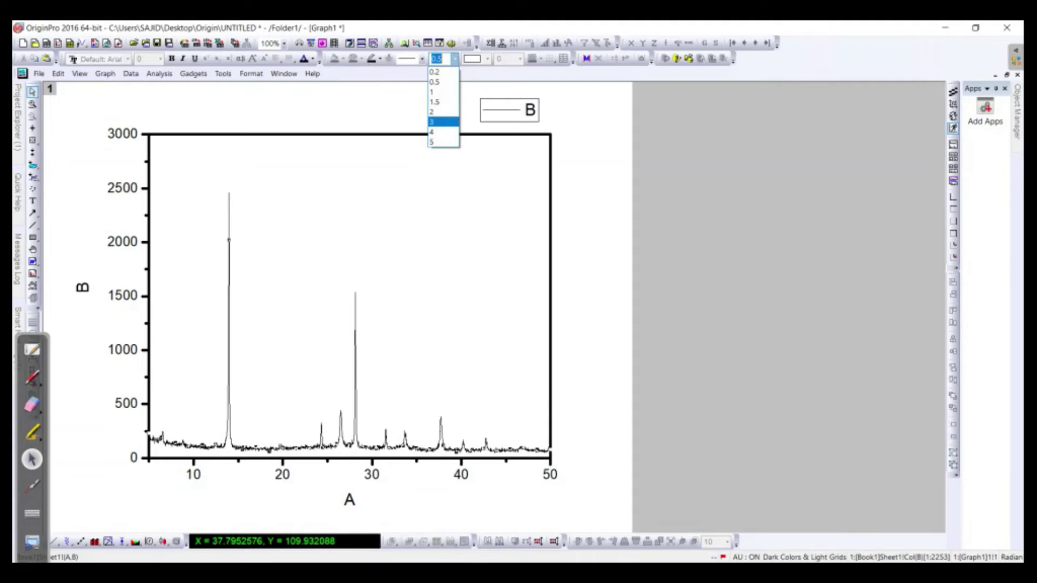
key(Return)
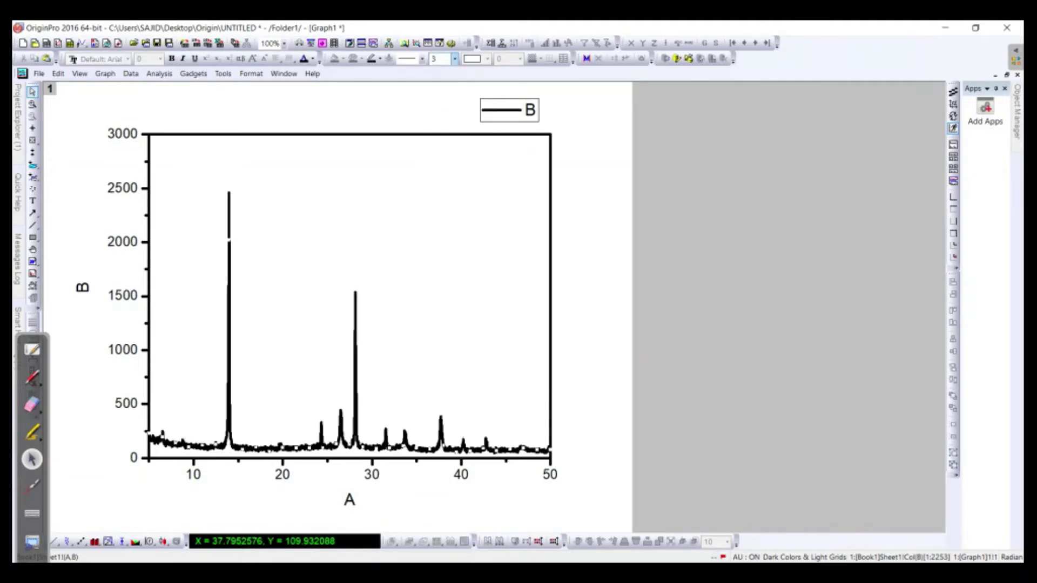
click(454, 58)
click(444, 132)
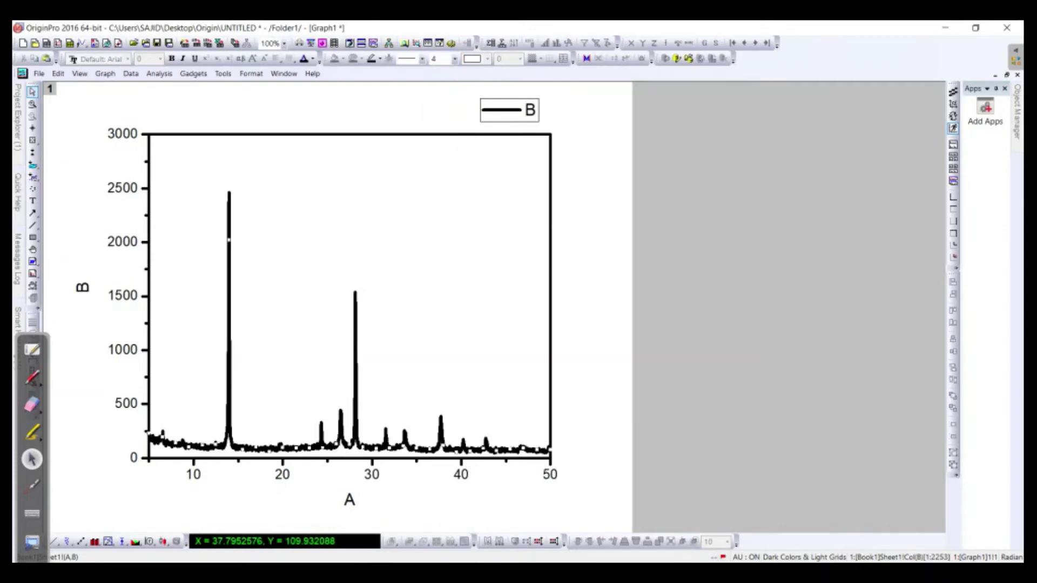
- Format the vertical axis tick labels as bold Times New Roman at size 22
click(123, 242)
click(159, 59)
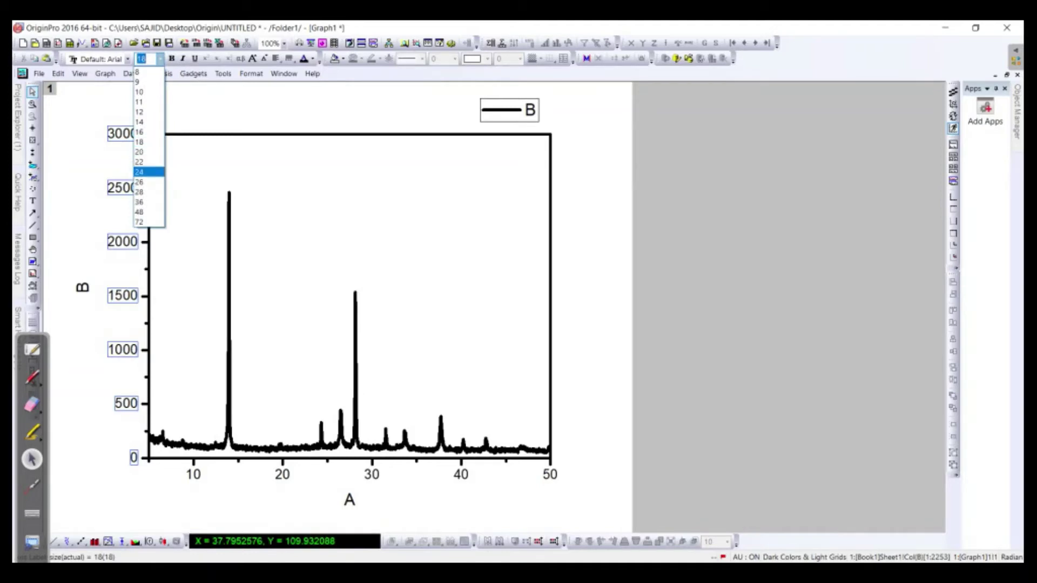
click(148, 161)
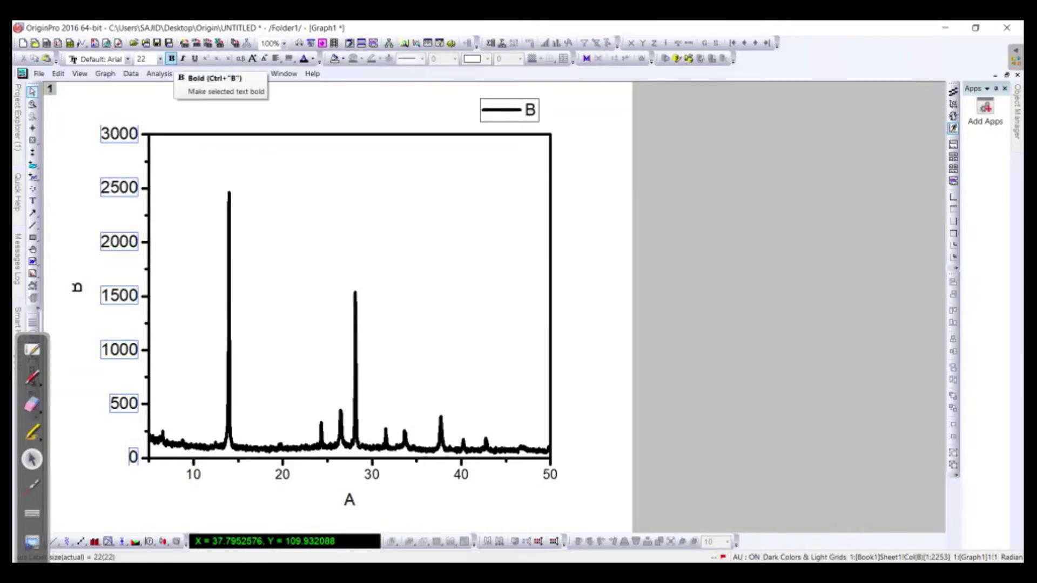
click(172, 58)
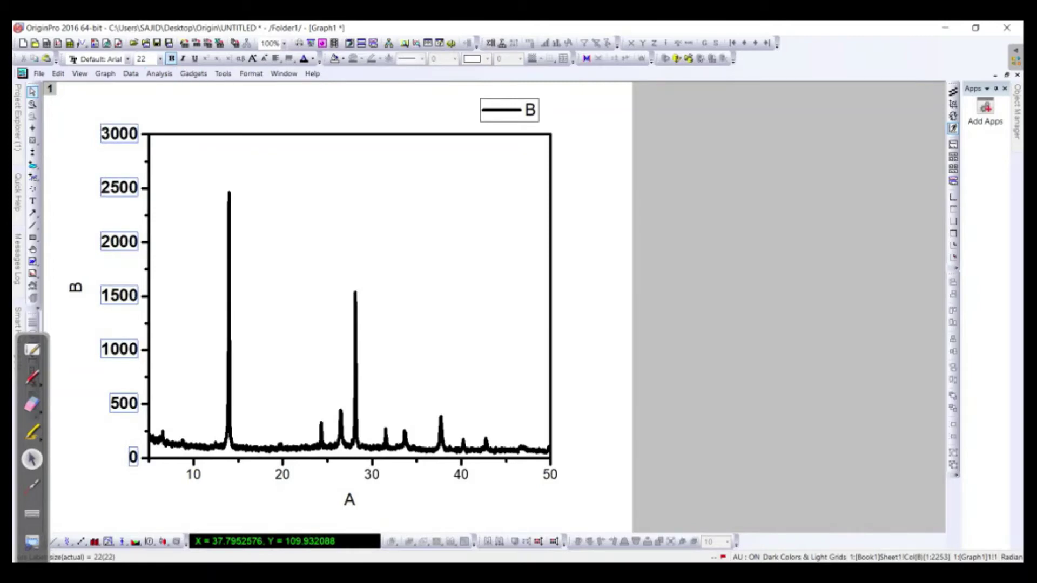
click(127, 58)
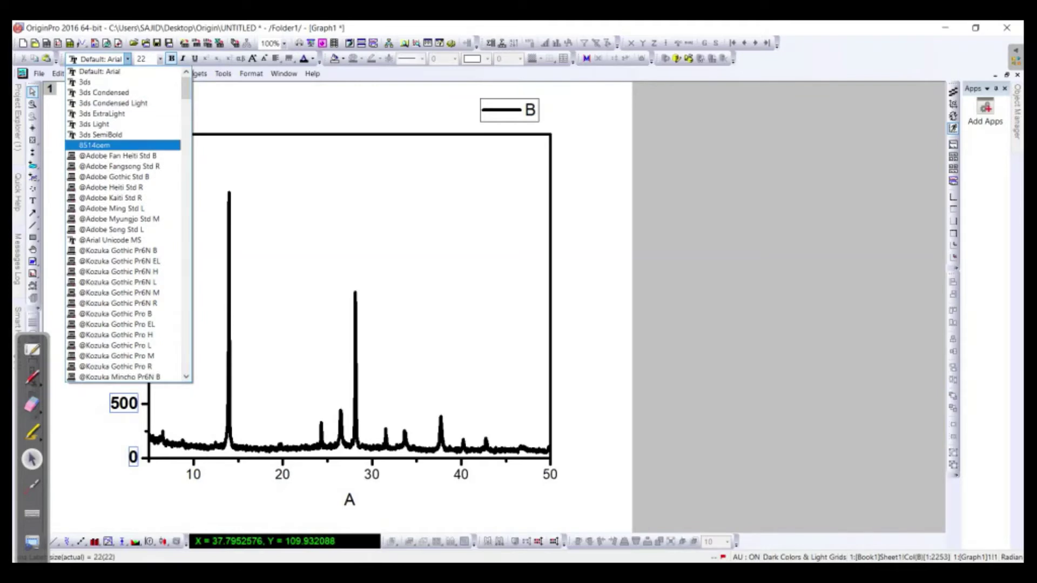
text(ti)
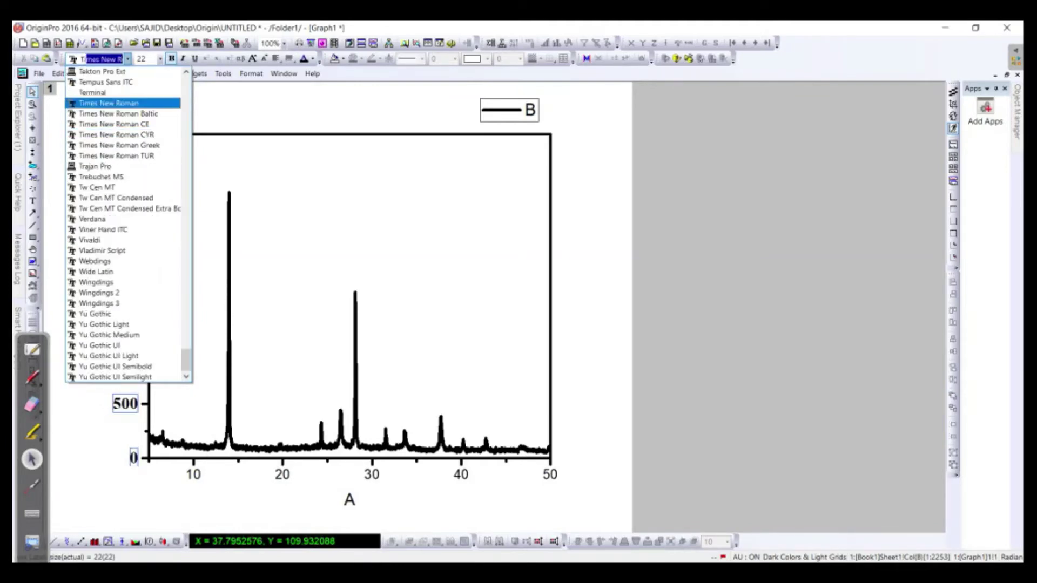
click(101, 103)
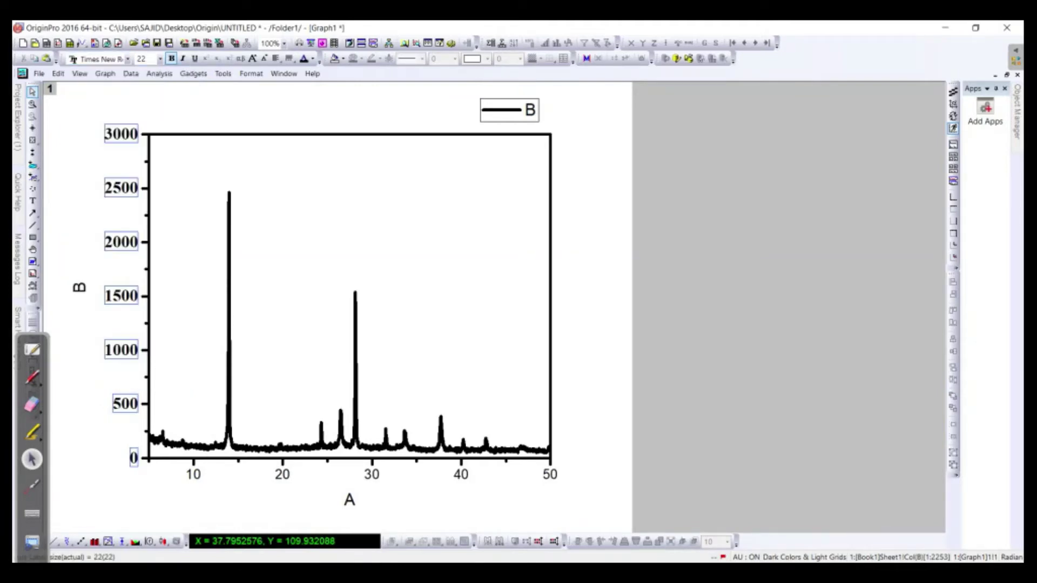
- Format the horizontal axis tick labels as bold Times New Roman at size 22
click(193, 474)
click(160, 59)
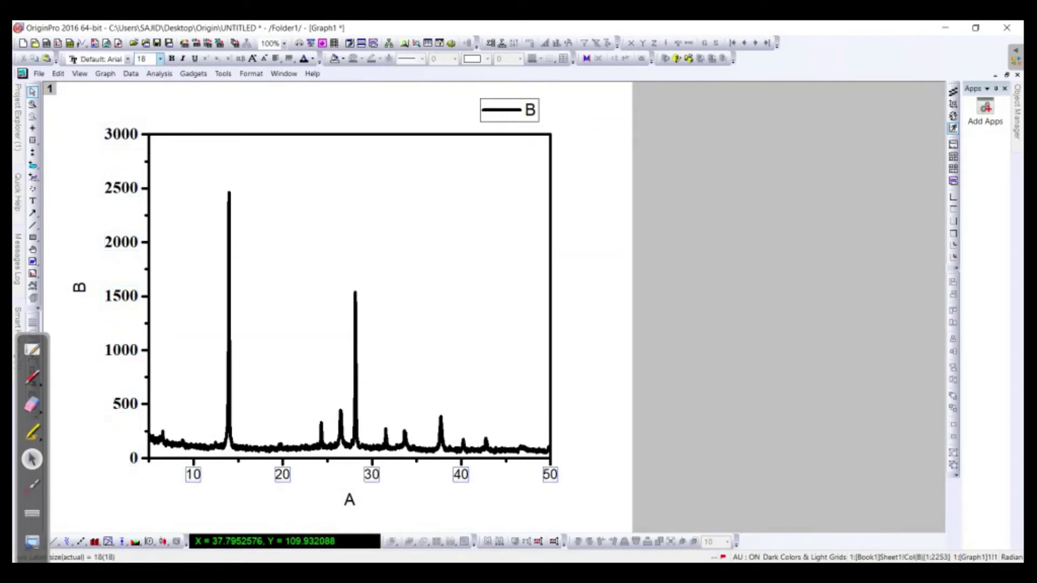
click(146, 162)
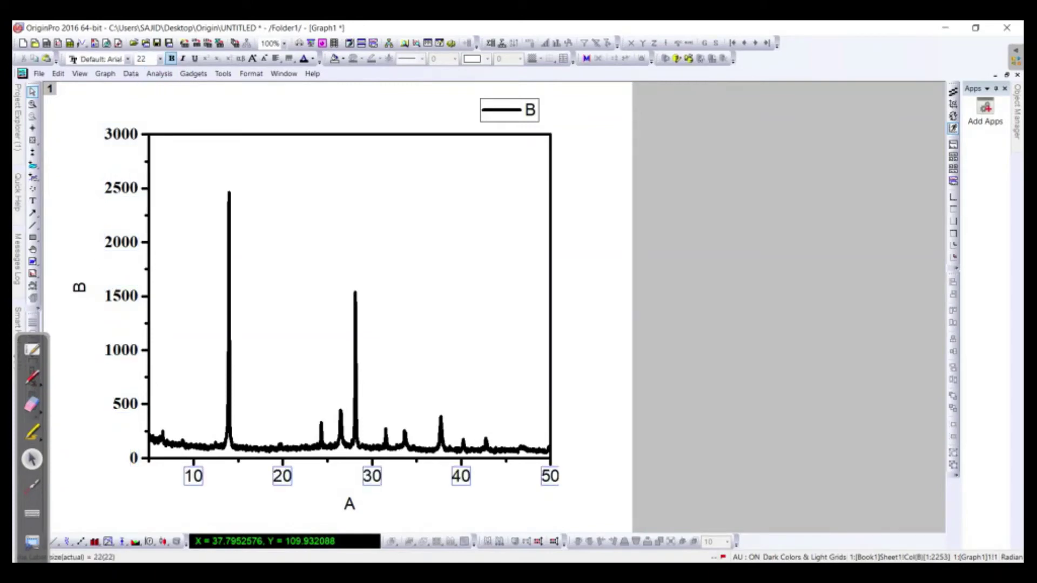
click(172, 59)
click(128, 59)
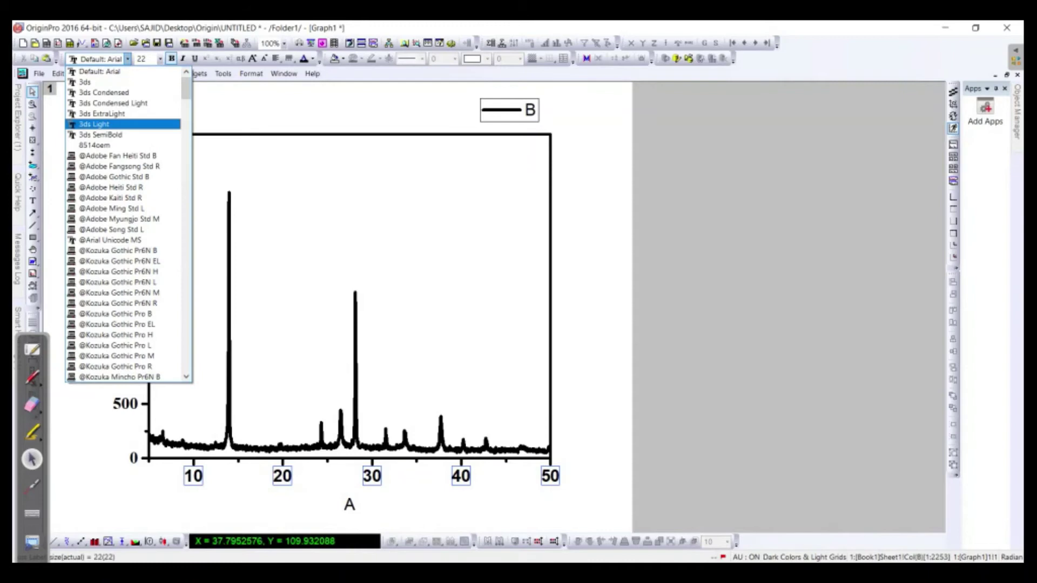
text(Times New R)
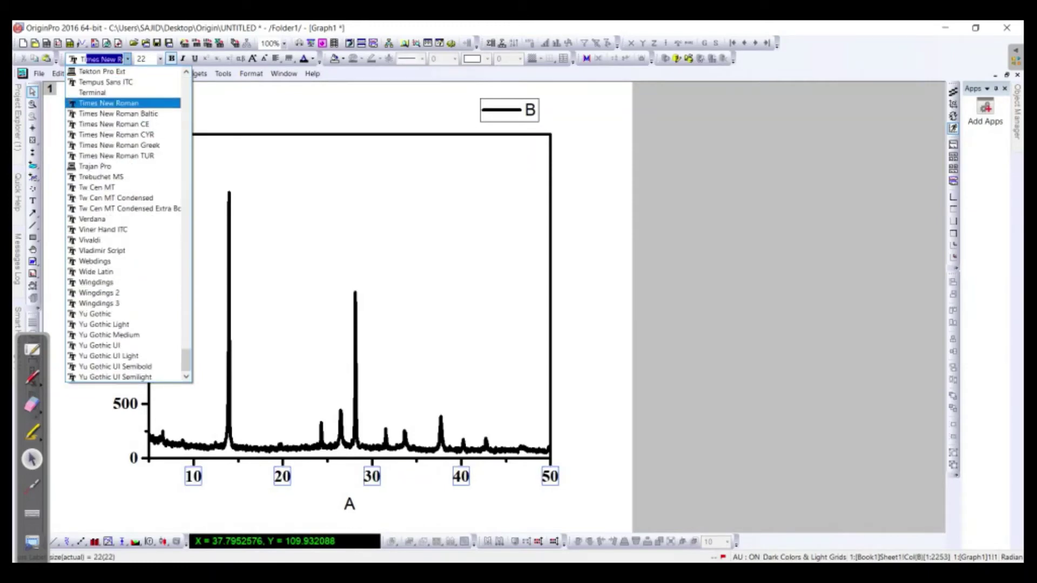
key(Return)
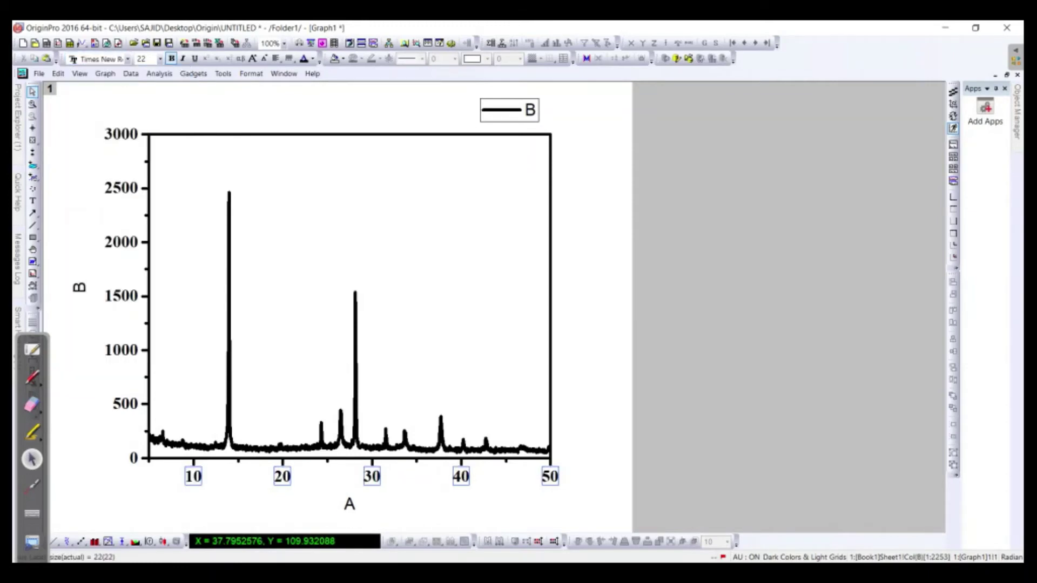
- Set the vertical axis title's text to Times New Roman at size 36
click(79, 287)
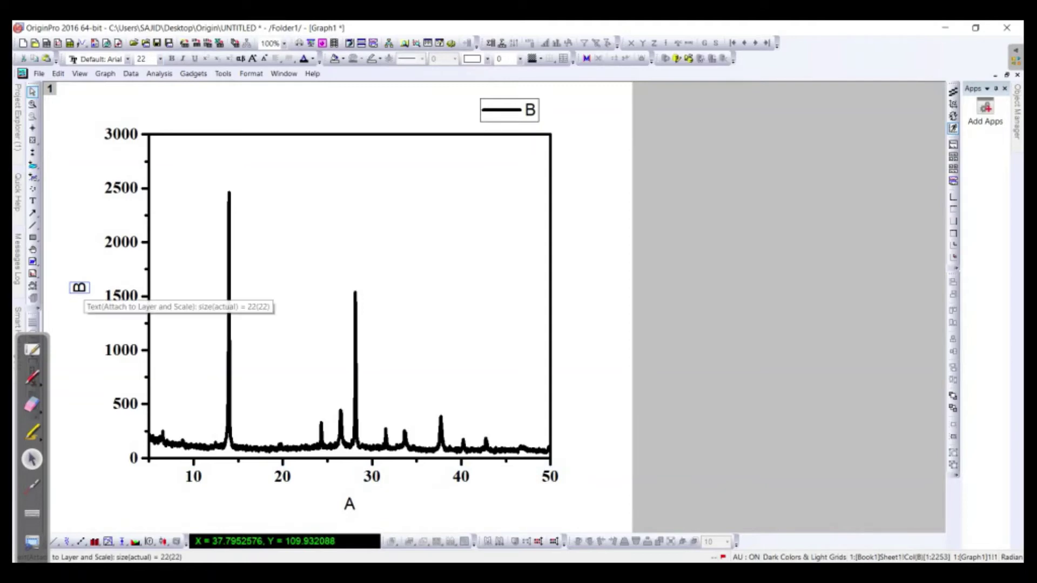
double_click(80, 288)
drag(56, 288, 103, 287)
click(160, 59)
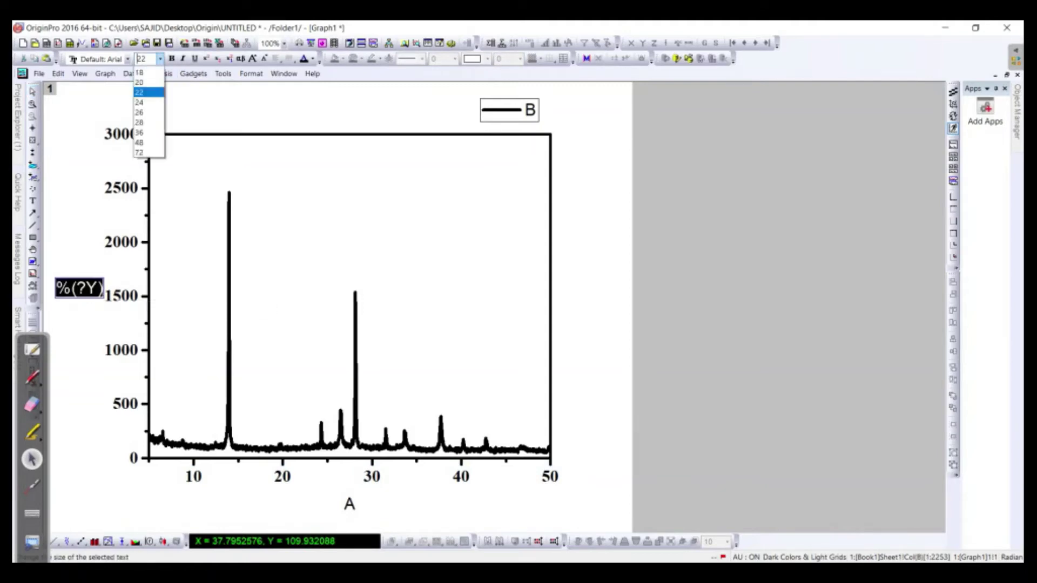
click(139, 202)
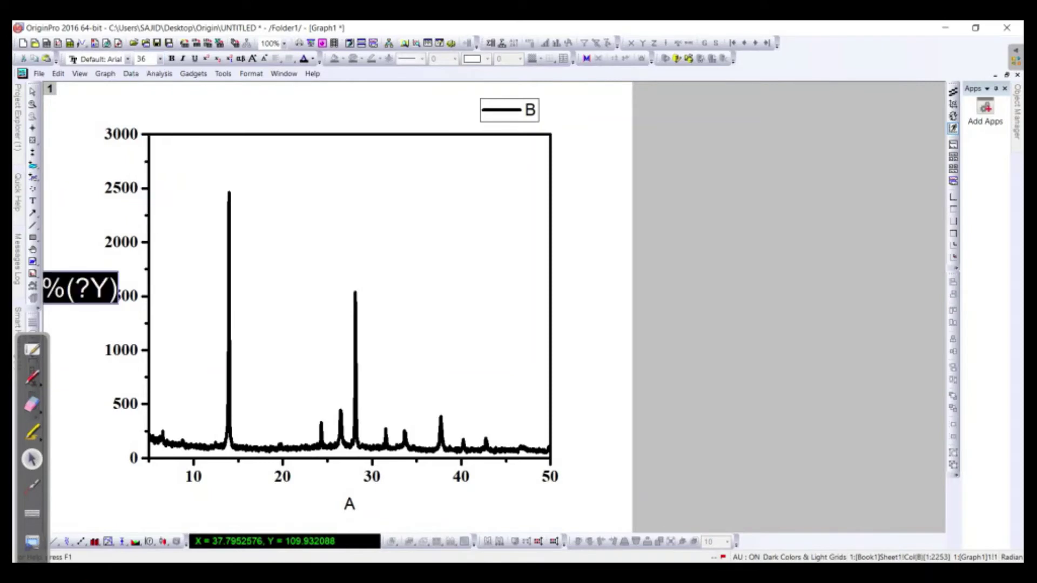
click(127, 58)
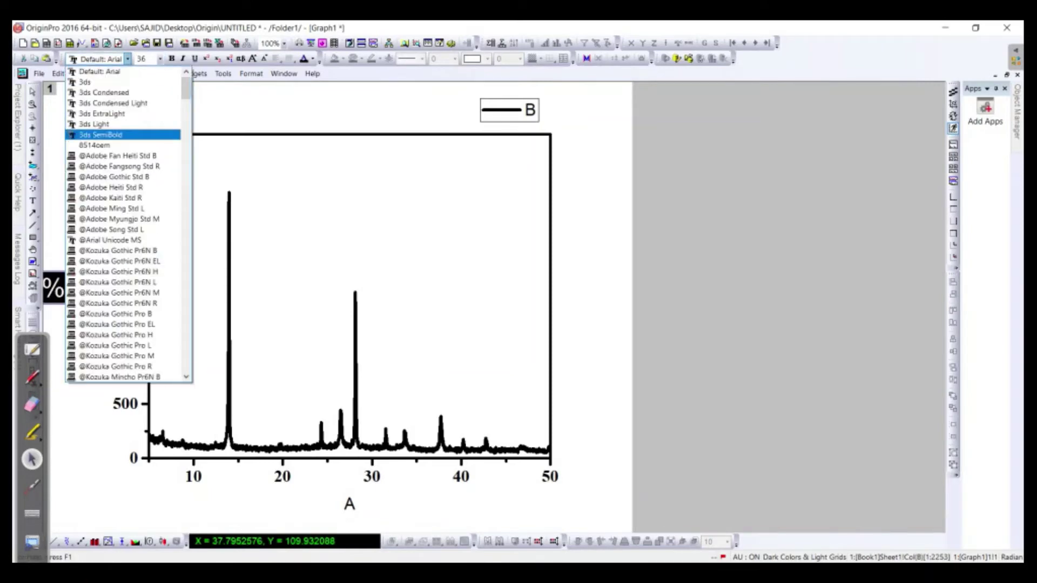
text(ti)
click(108, 103)
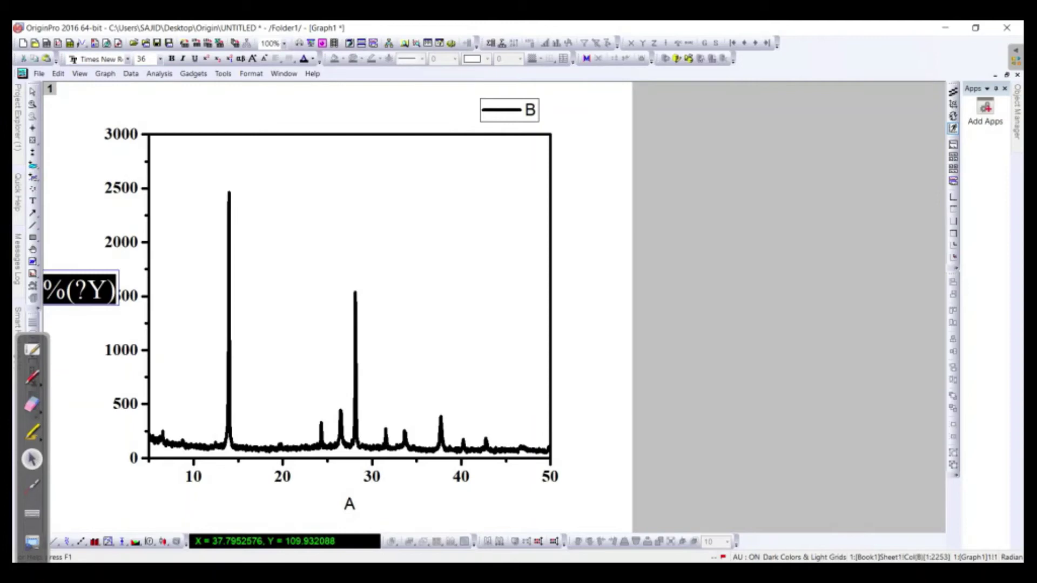
- Replace the vertical axis title with bold "Intensity (a.u.)" and move it slightly closer to the axis
text(IN)
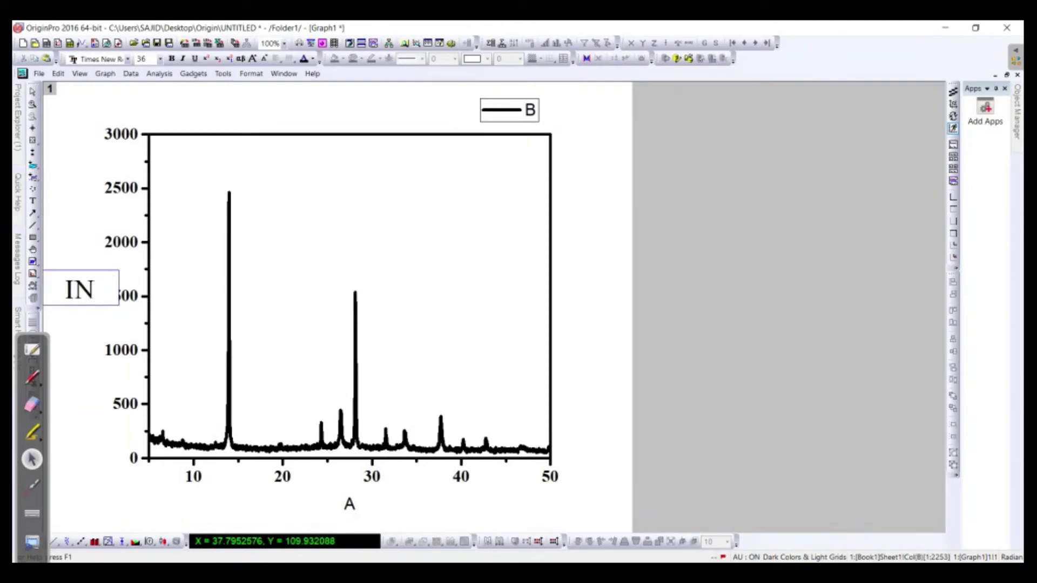
key(BackSpace)
text(nt)
key(BackSpace)
key(BackSpace)
key(BackSpace)
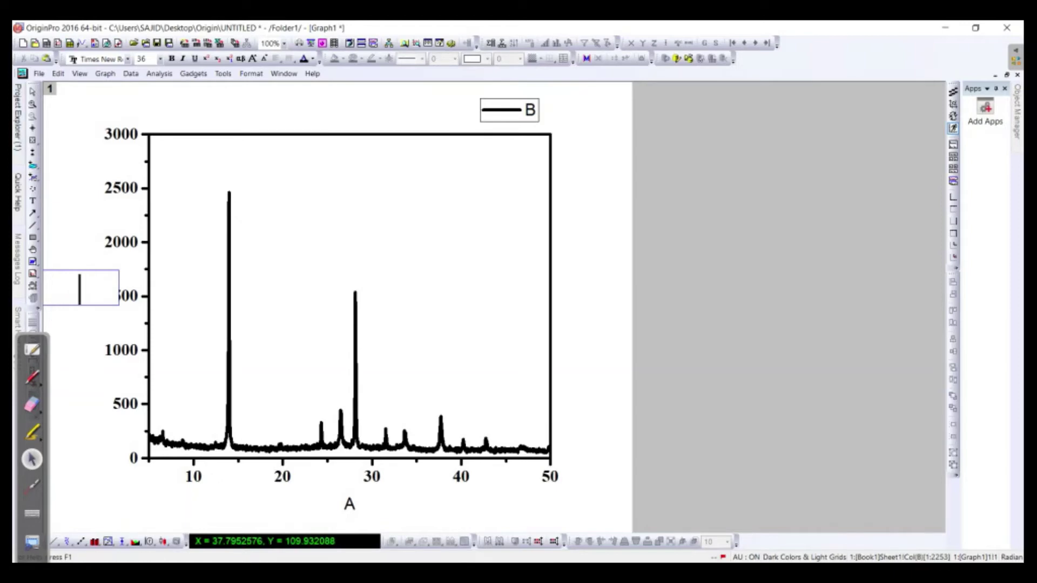
key(ctrl+b)
text(Intensi)
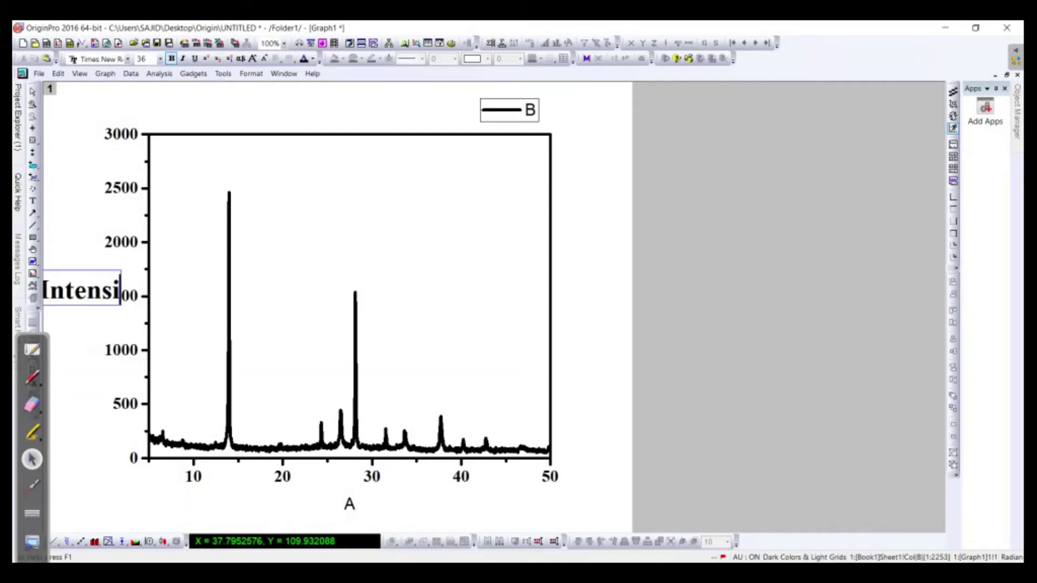
text(ty ()
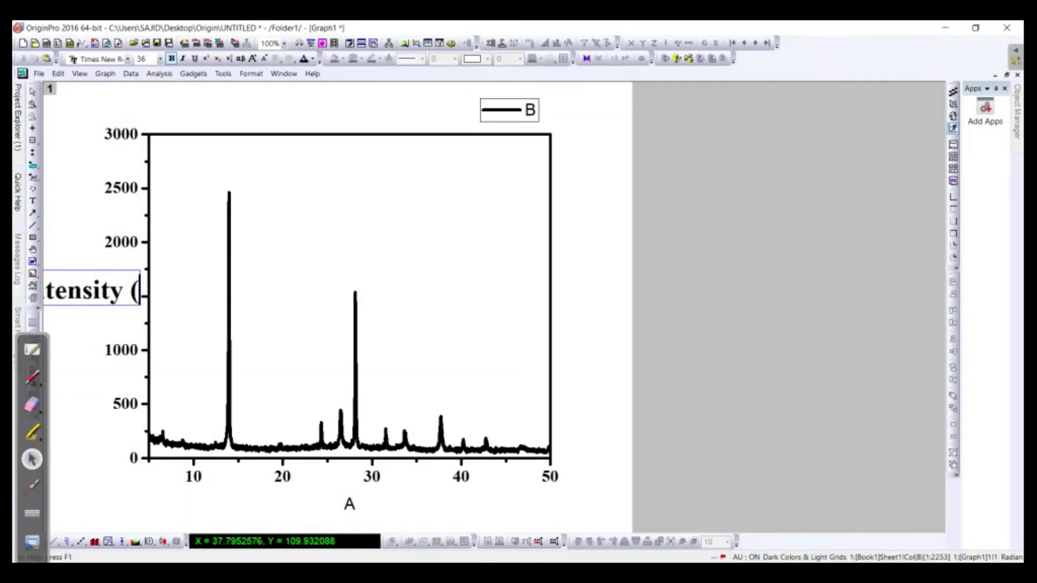
text(a.u)
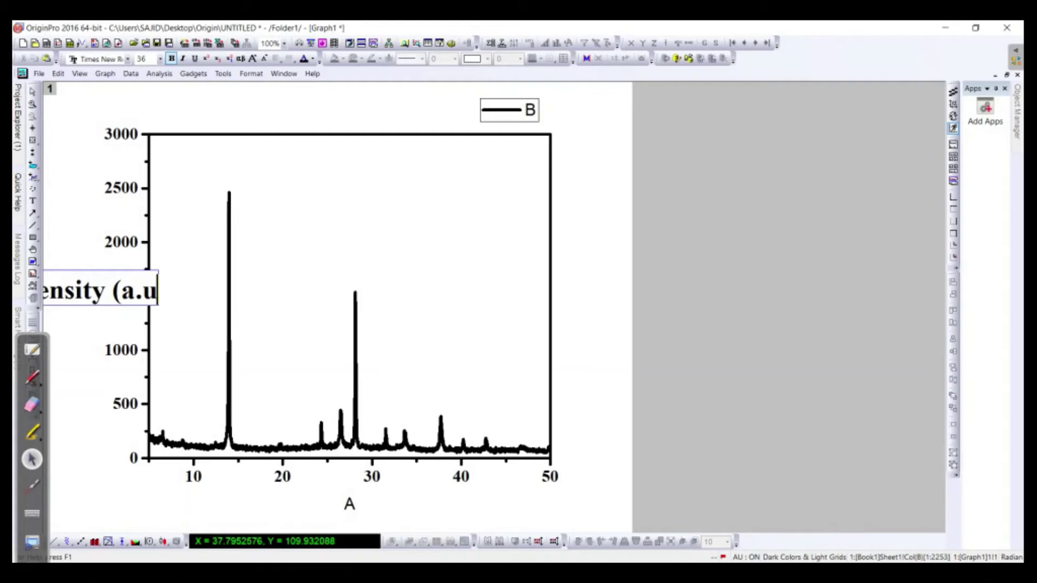
text(.))
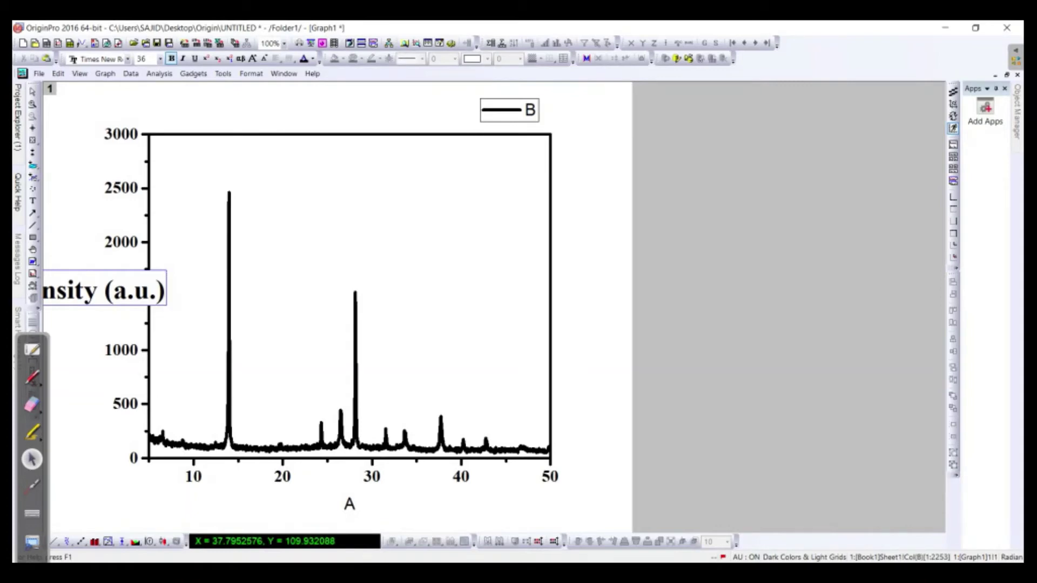
key(Escape)
click(76, 287)
drag(76, 287, 87, 288)
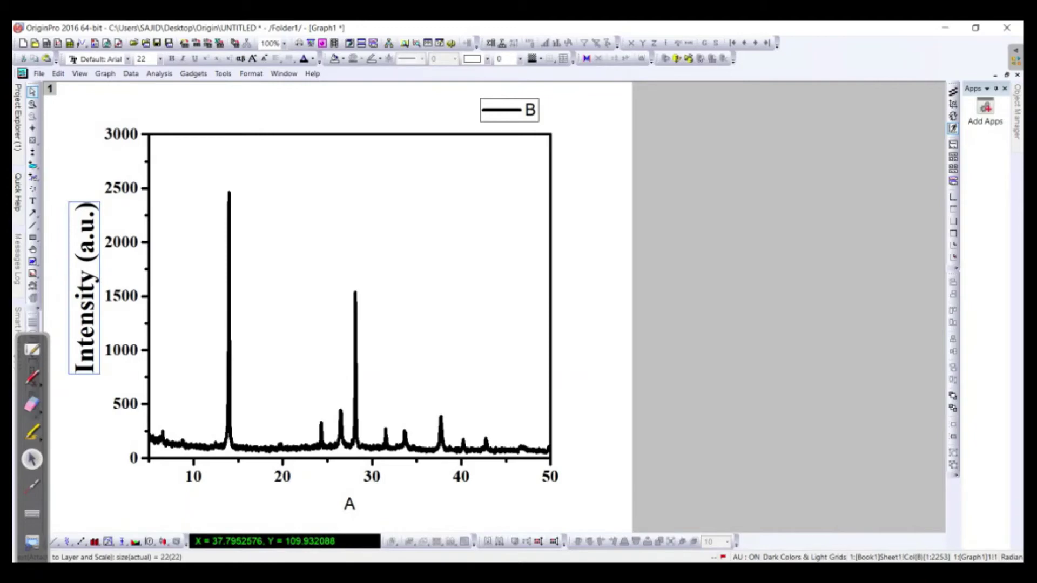
- Set the horizontal axis title's text to Times New Roman at size 36
double_click(348, 503)
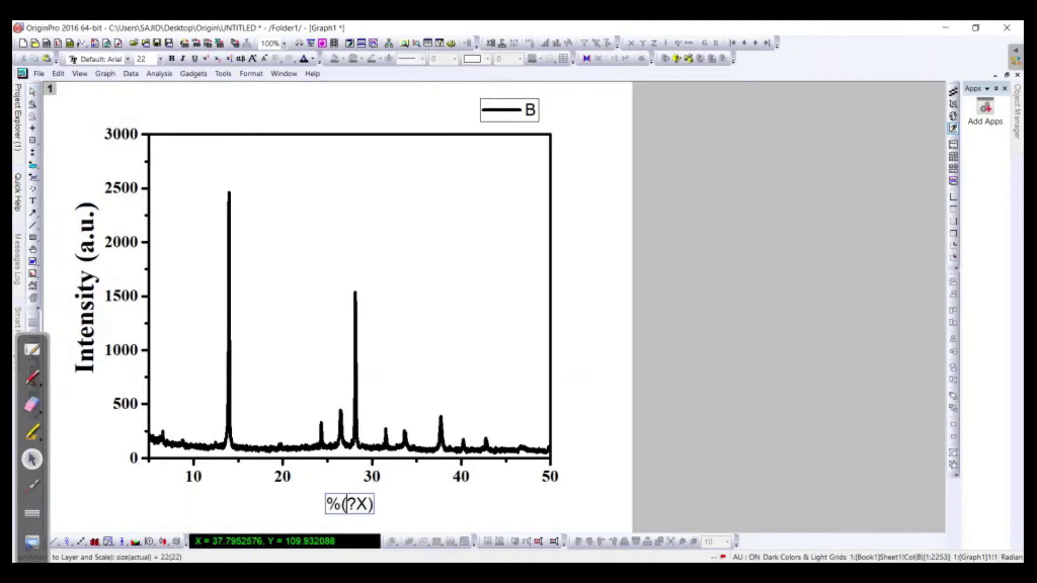
key(ctrl+a)
click(160, 59)
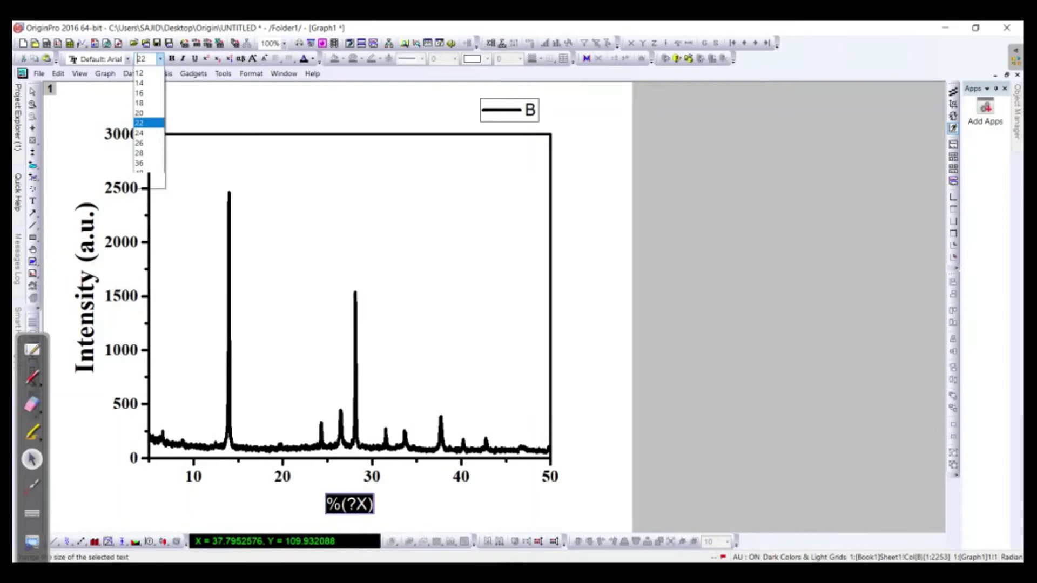
click(141, 202)
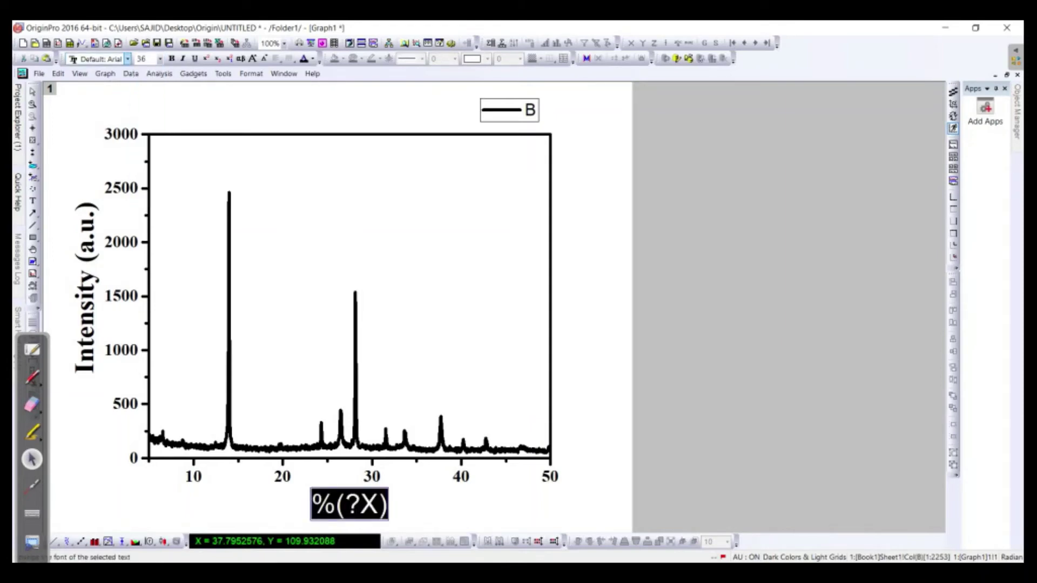
click(127, 59)
text(Times New R)
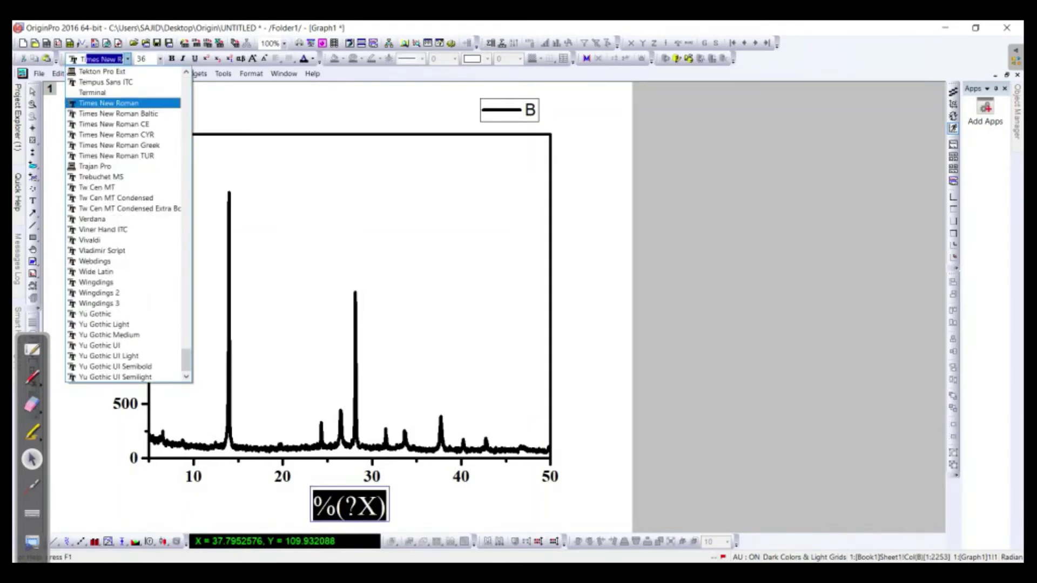
key(Return)
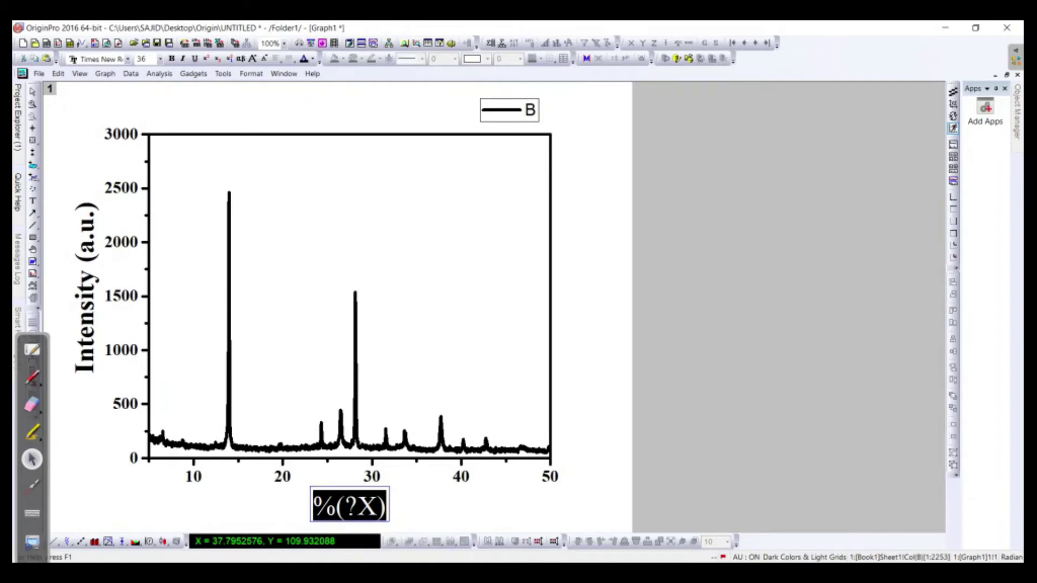
- Replace the horizontal axis title's text with a bold "2"
text(@)
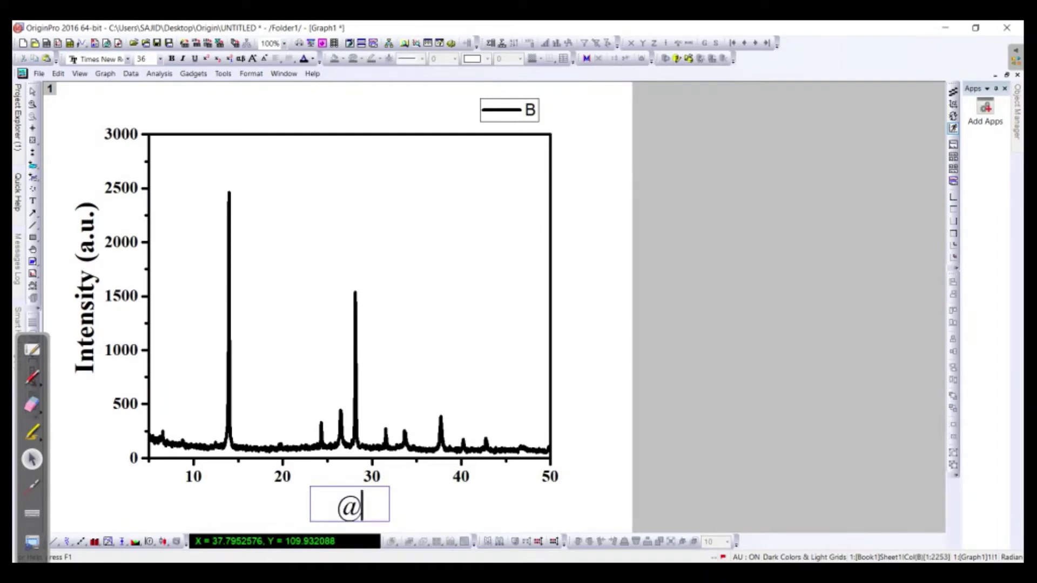
key(BackSpace)
text(2)
key(Left)
key(shift+Right)
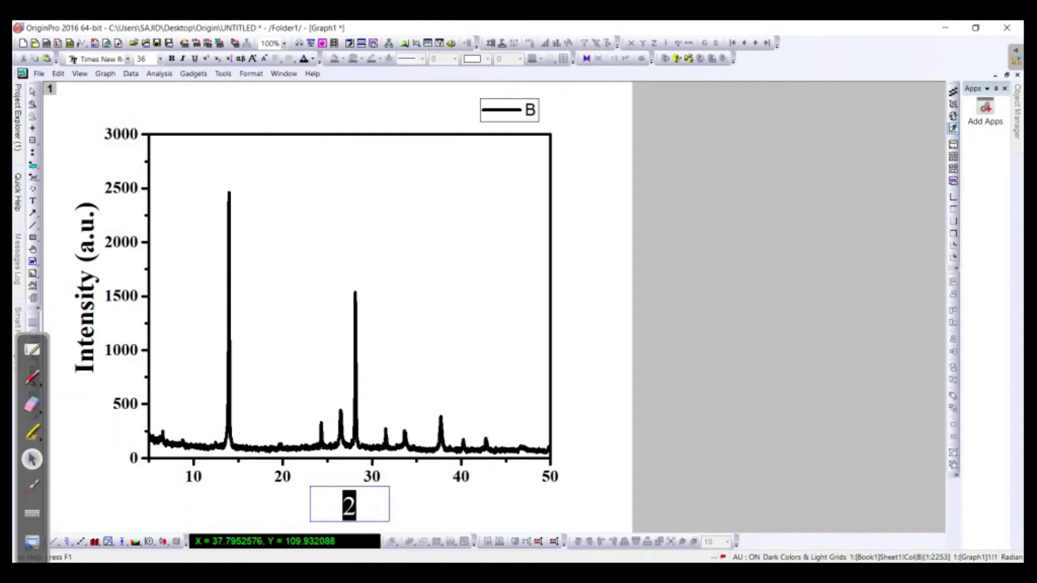
key(ctrl+b)
- Insert the θ character from the Symbol Map after the 2 in the horizontal axis title
click(356, 505)
right_click(356, 504)
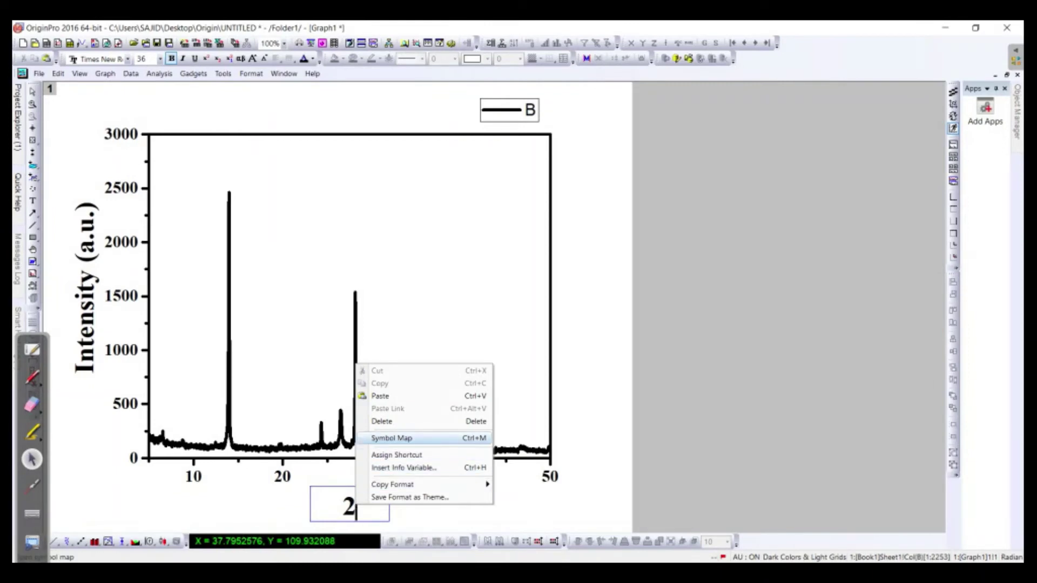
click(391, 438)
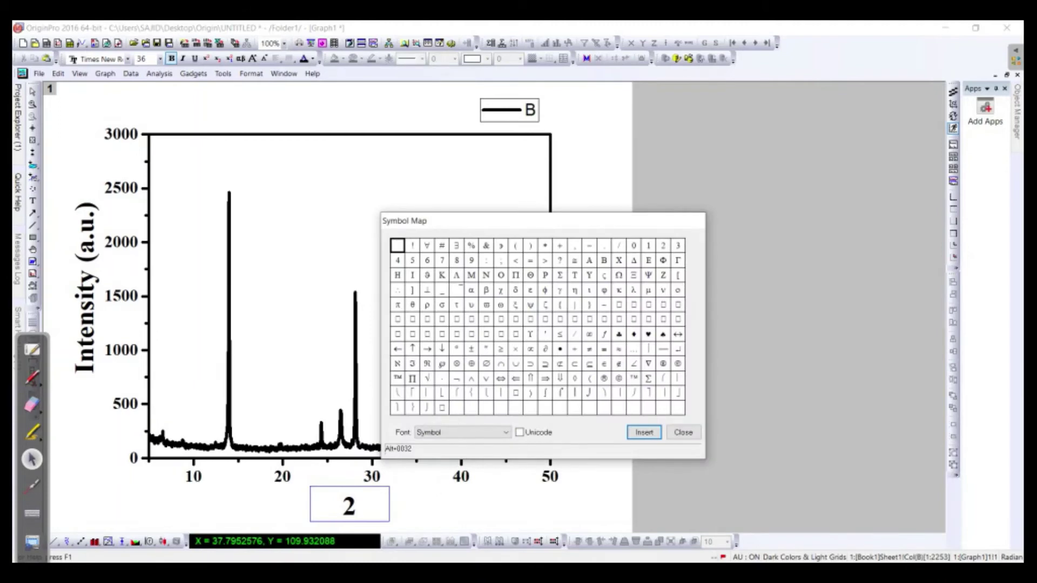
click(412, 305)
click(644, 432)
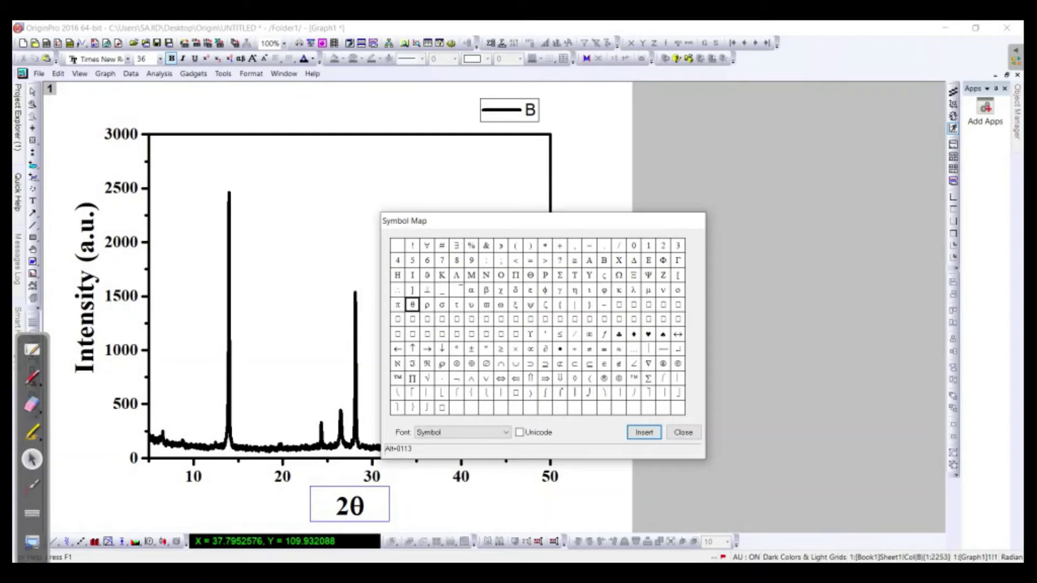
click(684, 432)
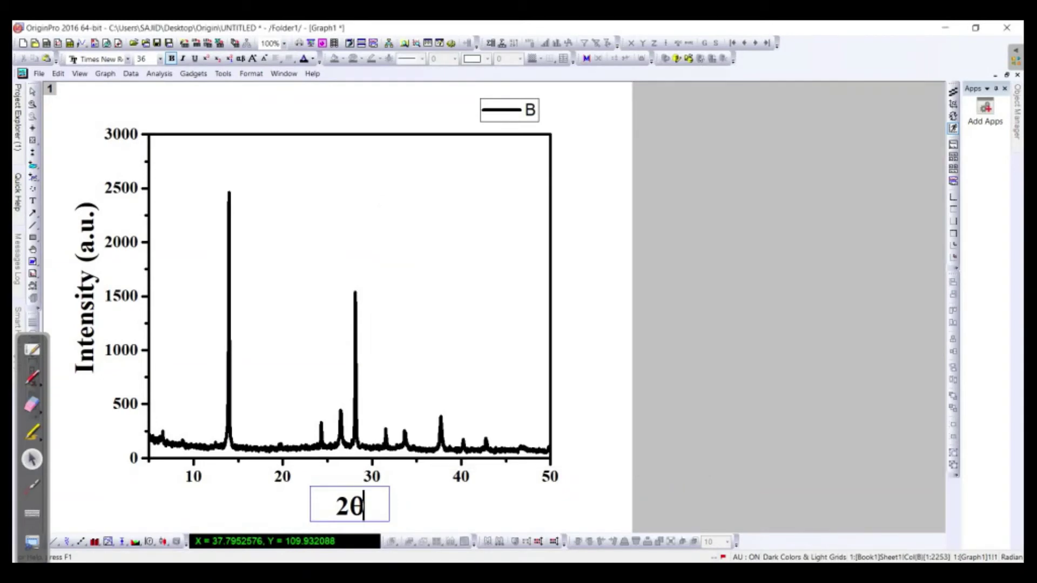
- Complete the horizontal axis title by adding "/degree" so that it reads "2θ/degree"
text(/)
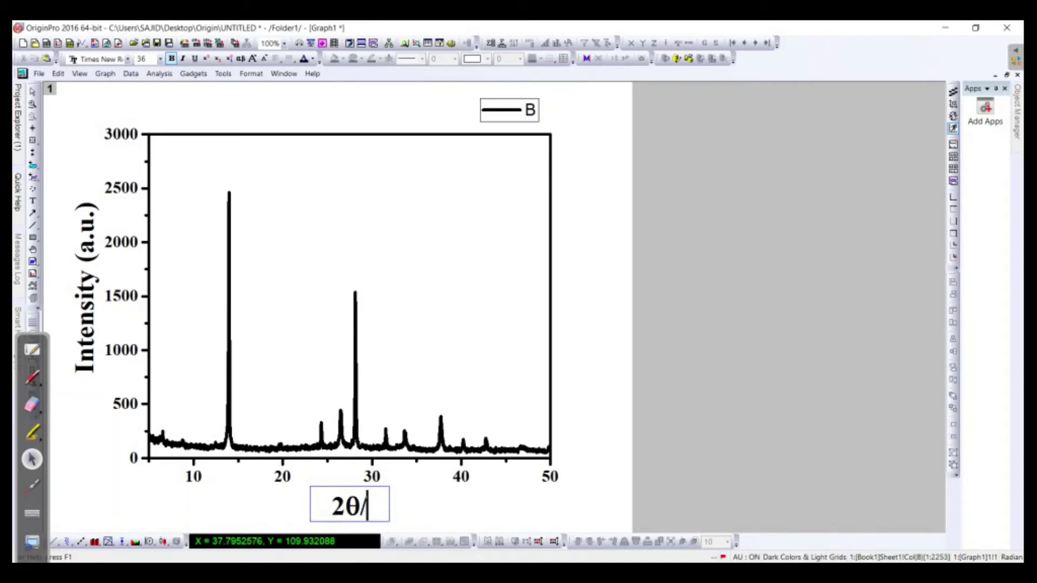
text(deree)
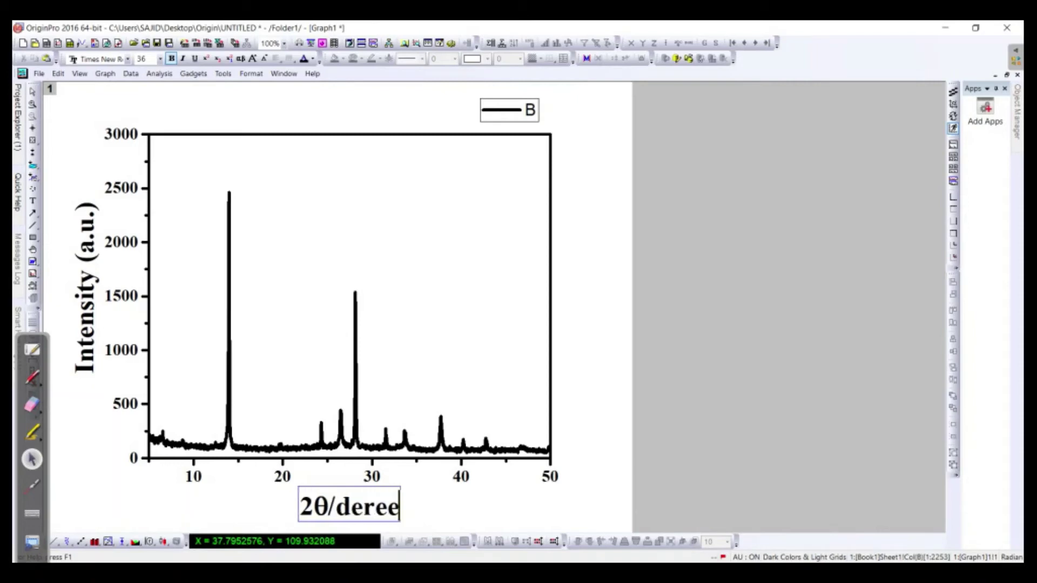
key(BackSpace)
key(BackSpace)
key(BackSpace)
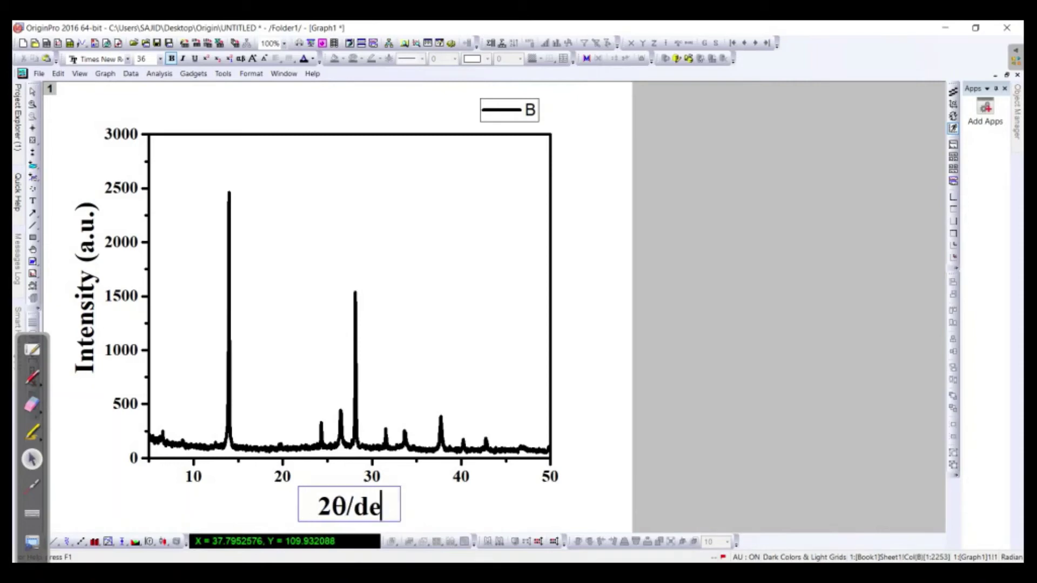
text(gree)
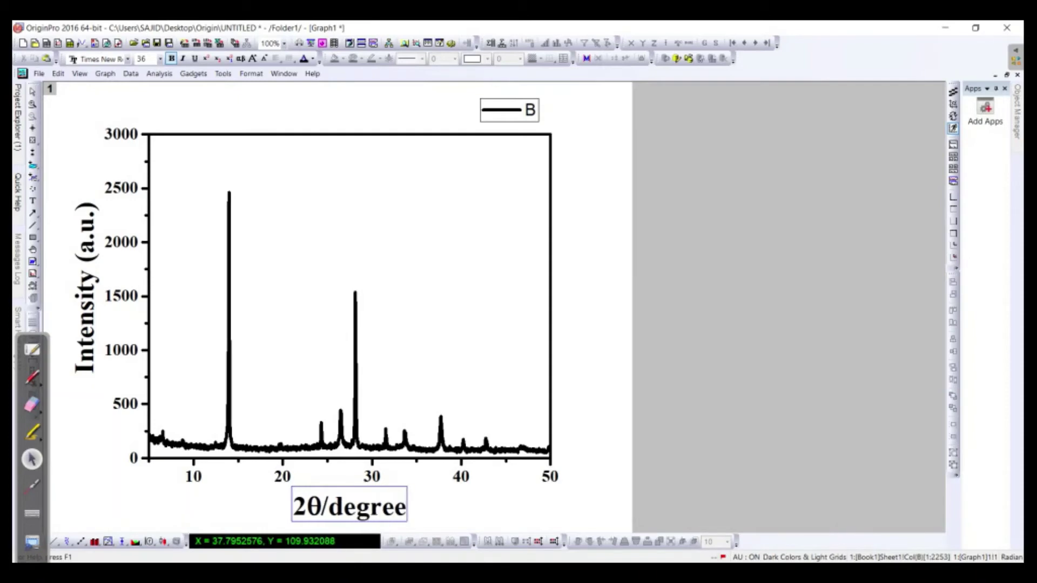
key(Escape)
- Move the horizontal axis title slightly up, closer to the tick labels
click(349, 510)
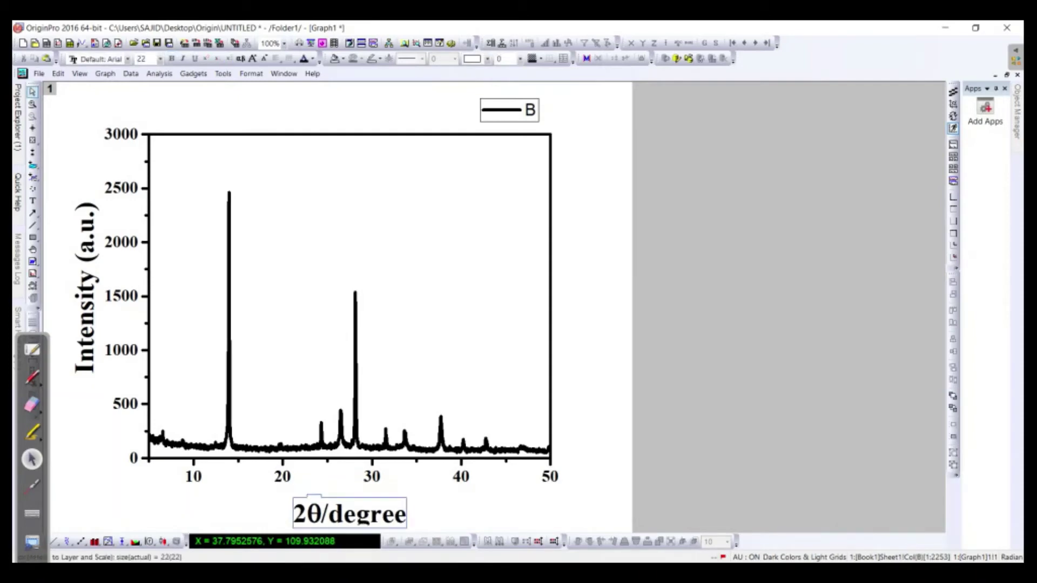
drag(349, 510, 349, 500)
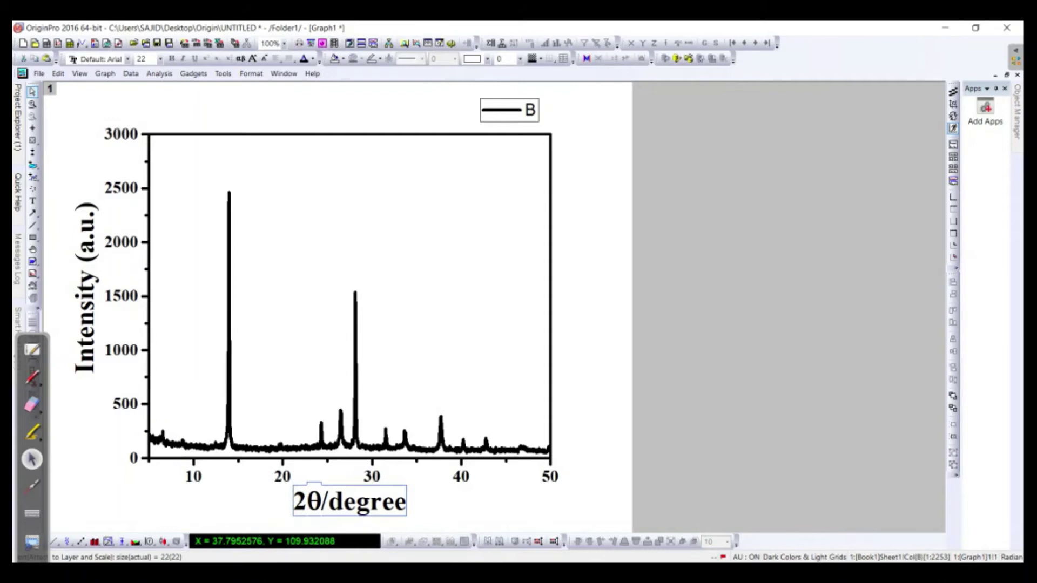
key(Escape)
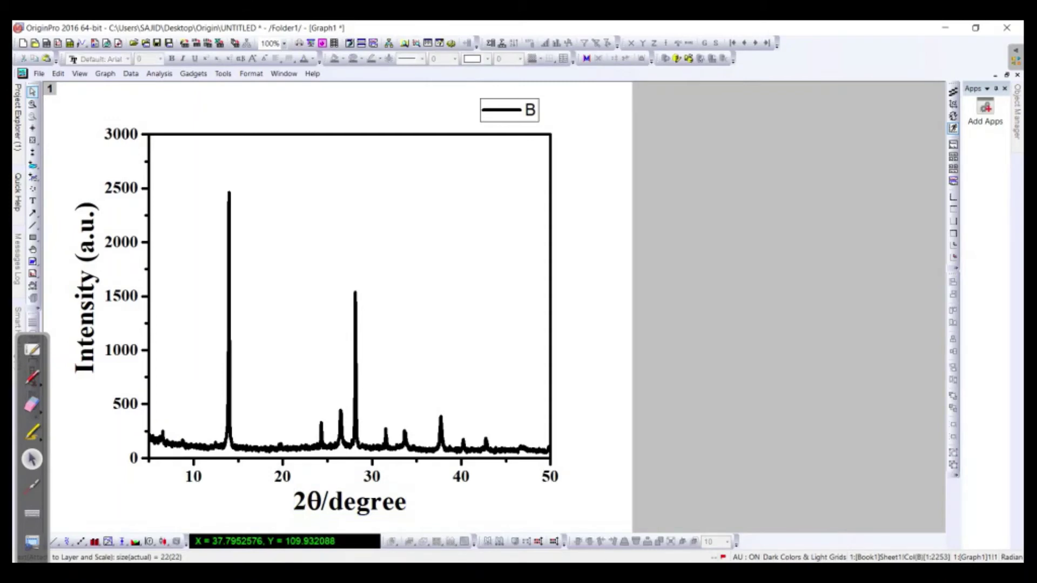
- Format the legend's label text as bold Times New Roman at size 26
double_click(530, 110)
drag(560, 109, 525, 109)
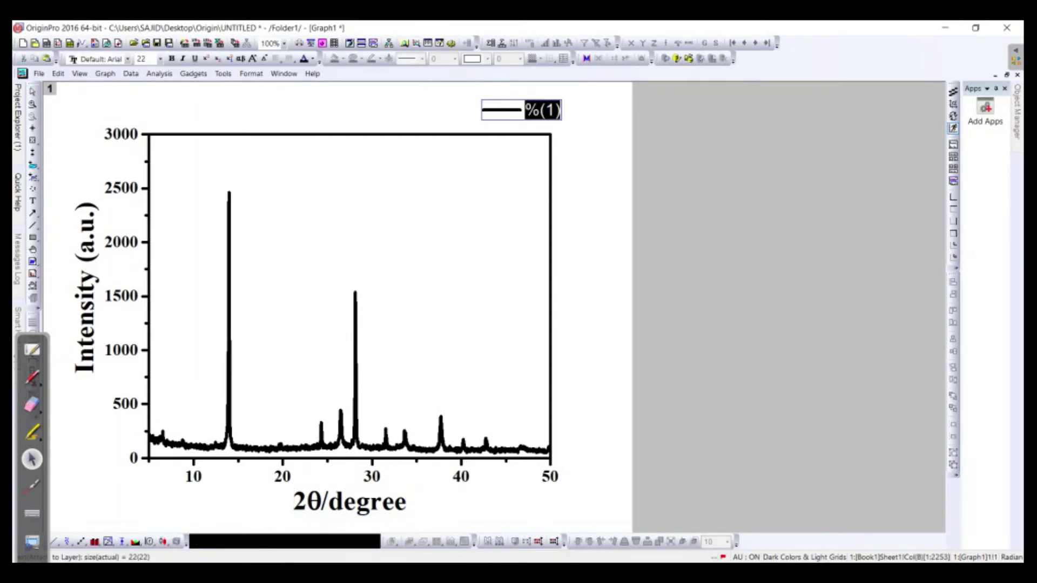
click(160, 59)
click(149, 180)
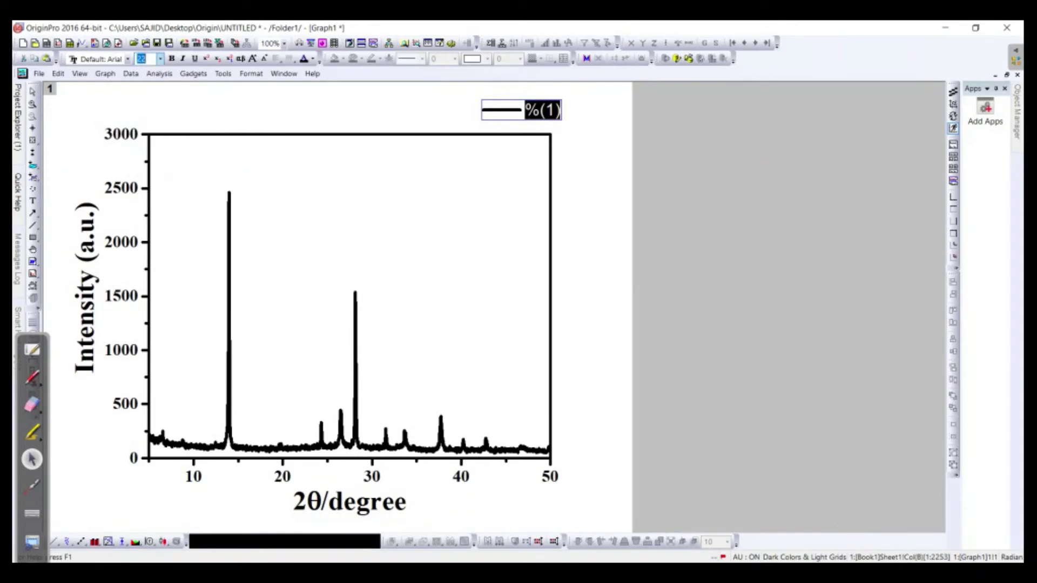
click(171, 58)
click(127, 59)
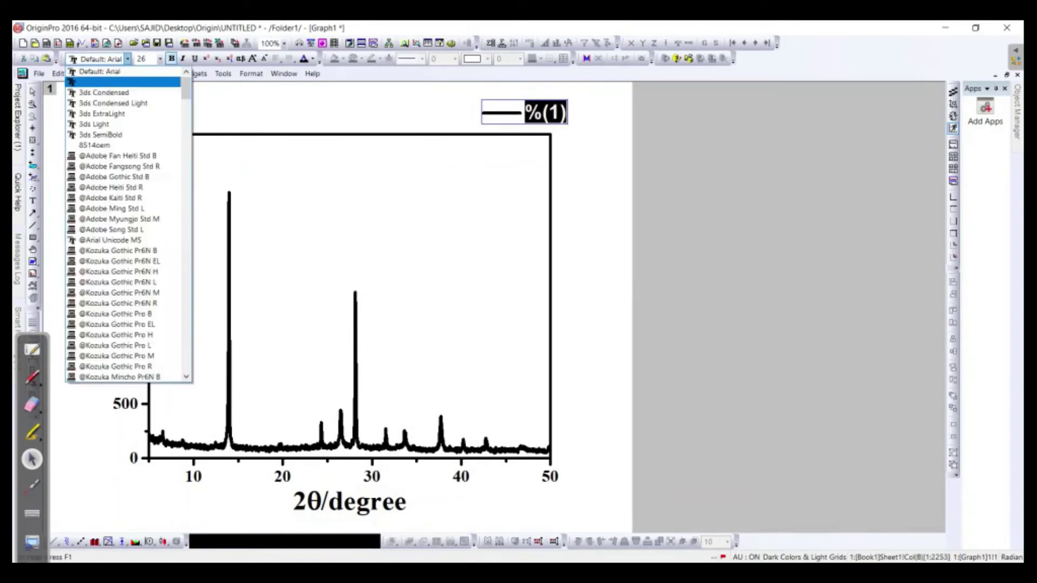
text(Times New R)
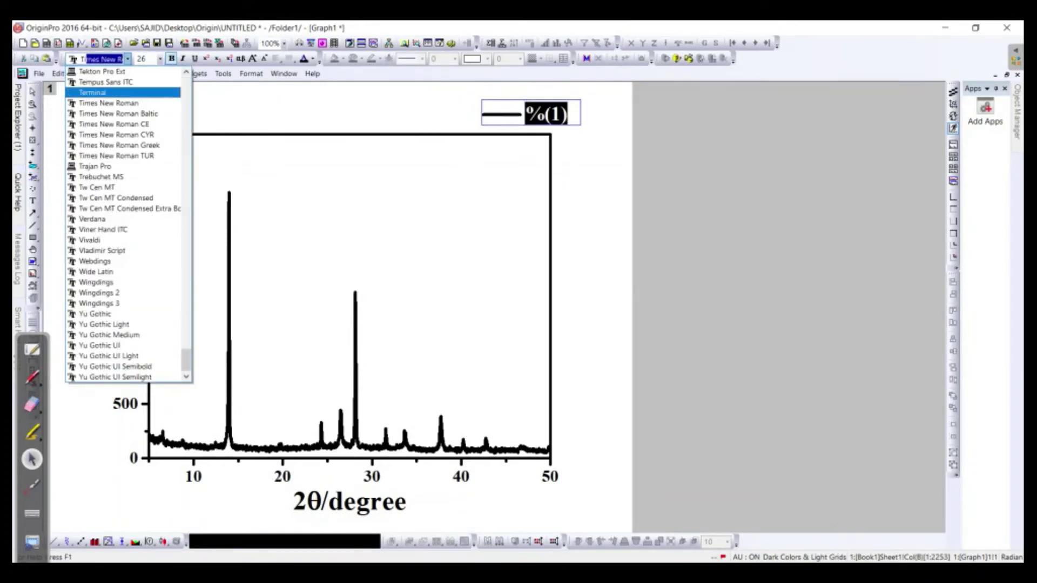
key(Return)
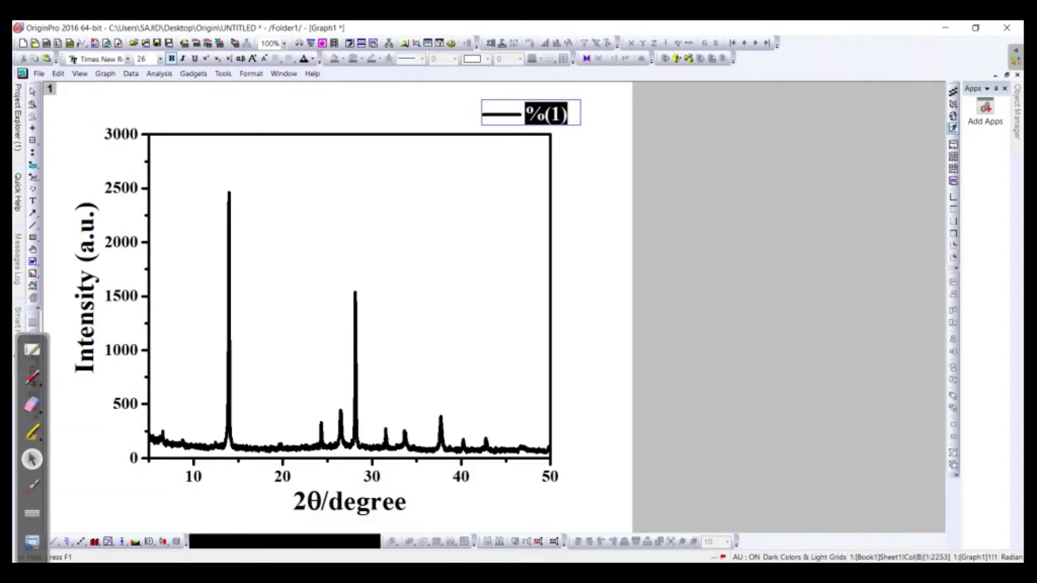
- Replace the legend label with "Perovskite XRD" and move the legend inside the plot frame, above the smaller peaks
text(Per)
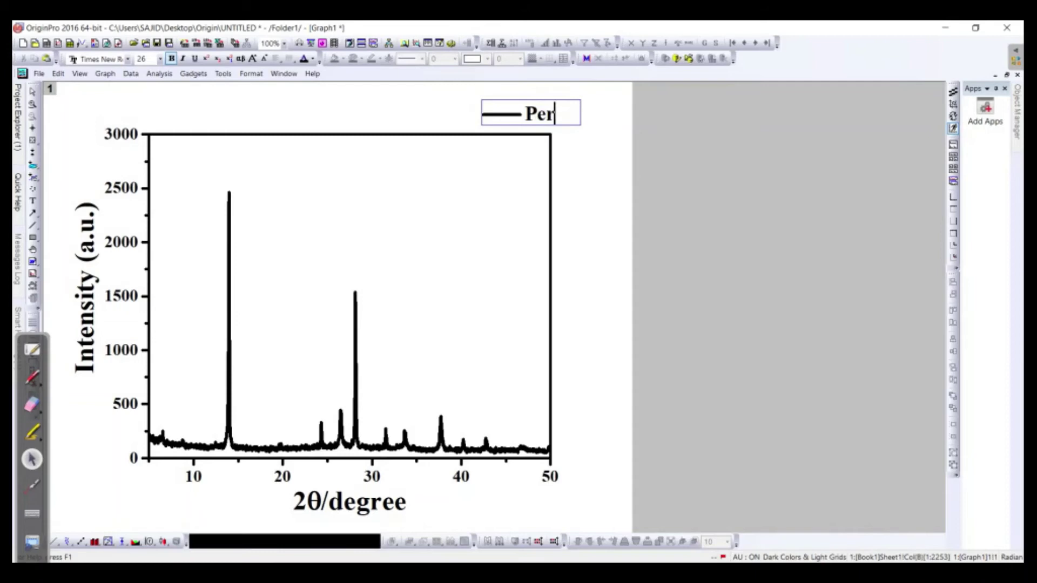
text(ovskite)
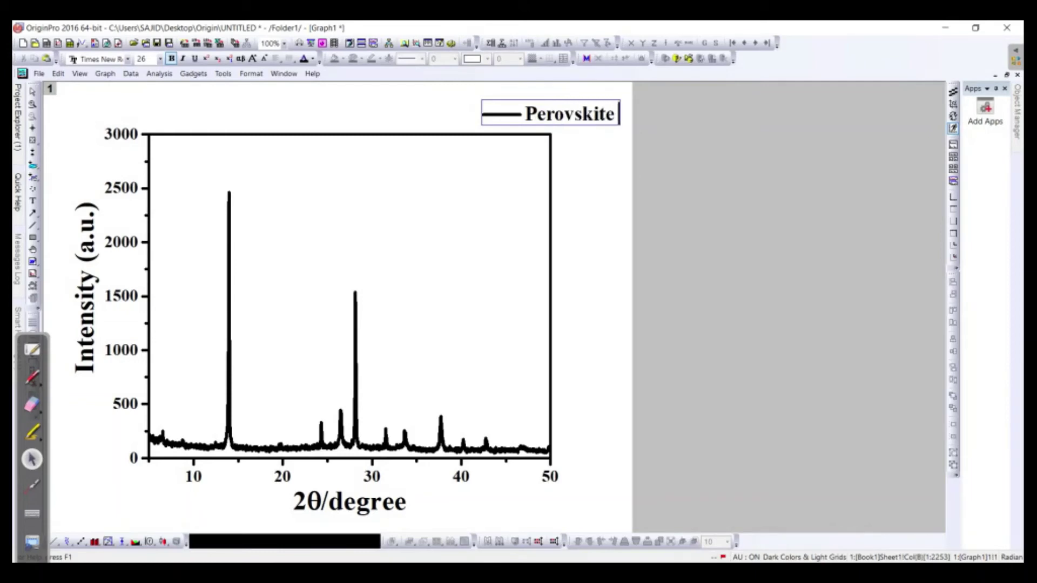
text( XRD)
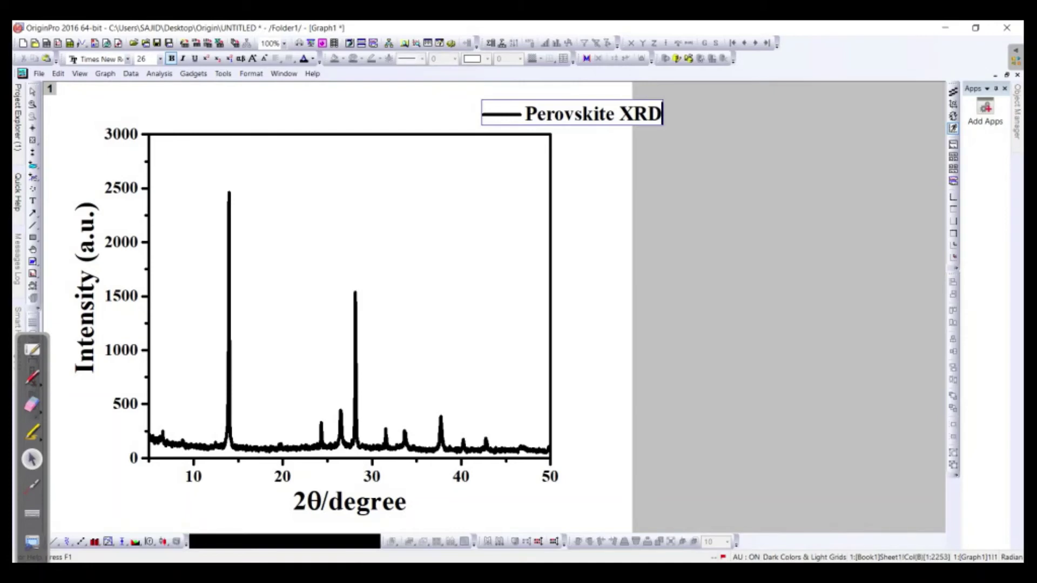
key(Escape)
drag(572, 112, 423, 166)
key(Escape)
click(413, 168)
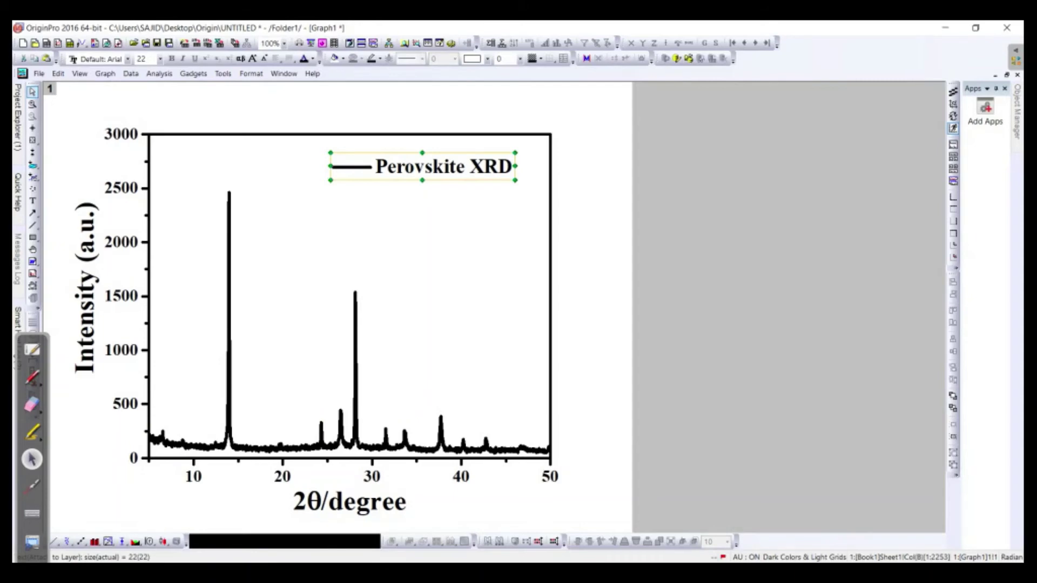
- Open the Peak Analyzer dialog for the XRD curve and set its goal to Find Peaks
click(229, 240)
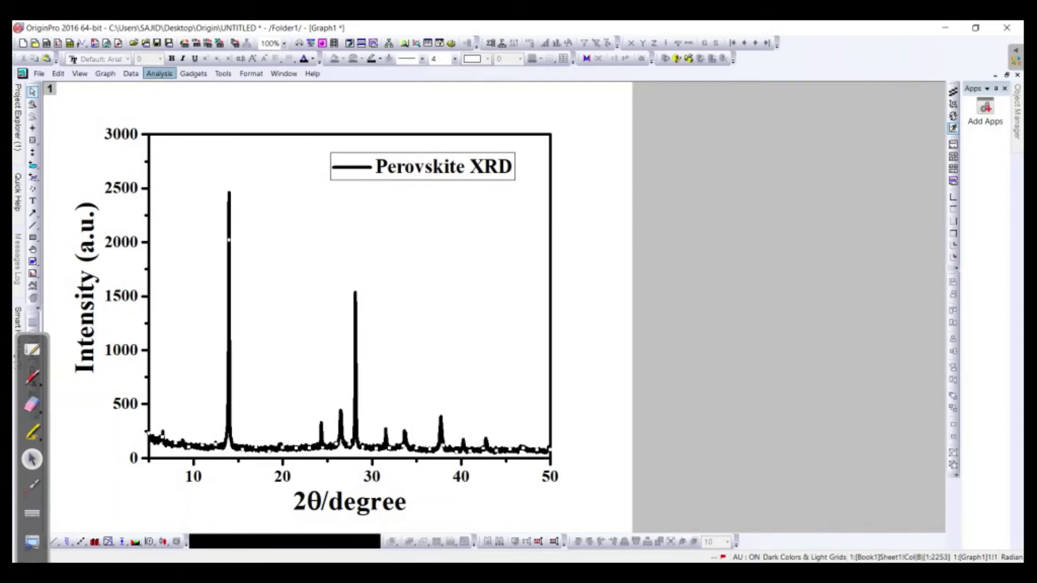
click(159, 73)
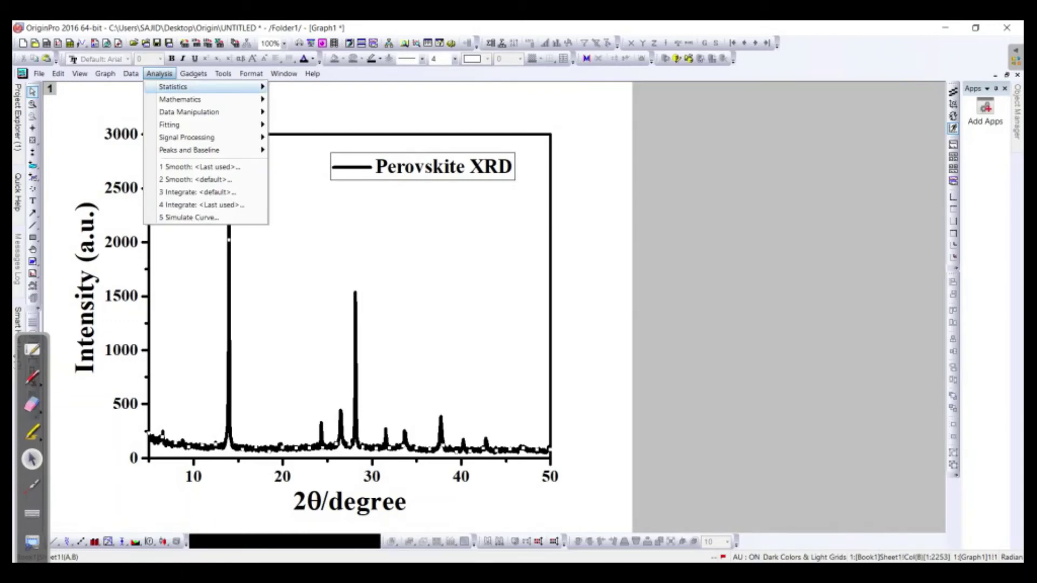
mouse_move(189, 149)
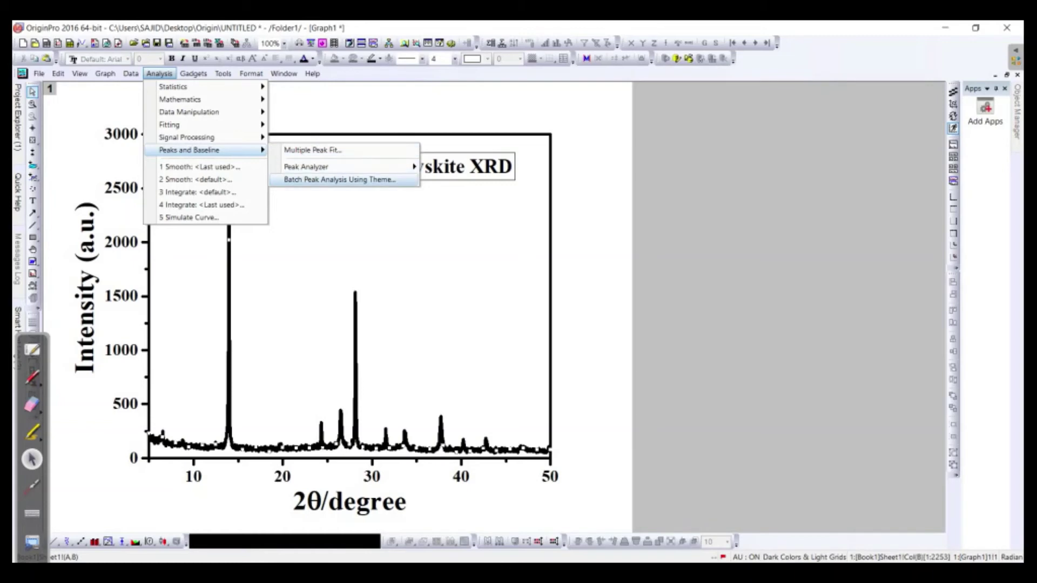
mouse_move(324, 166)
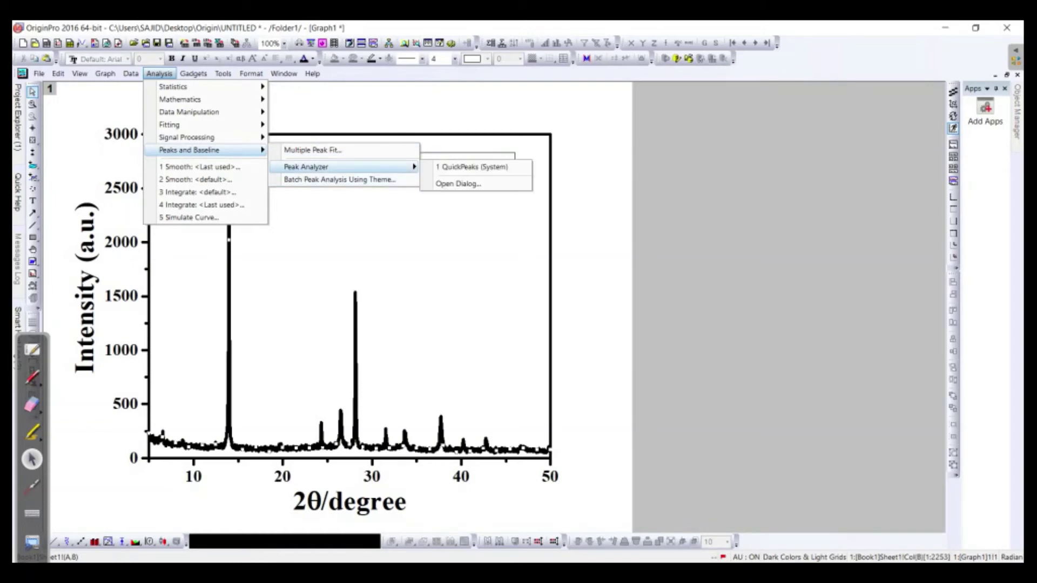
click(458, 184)
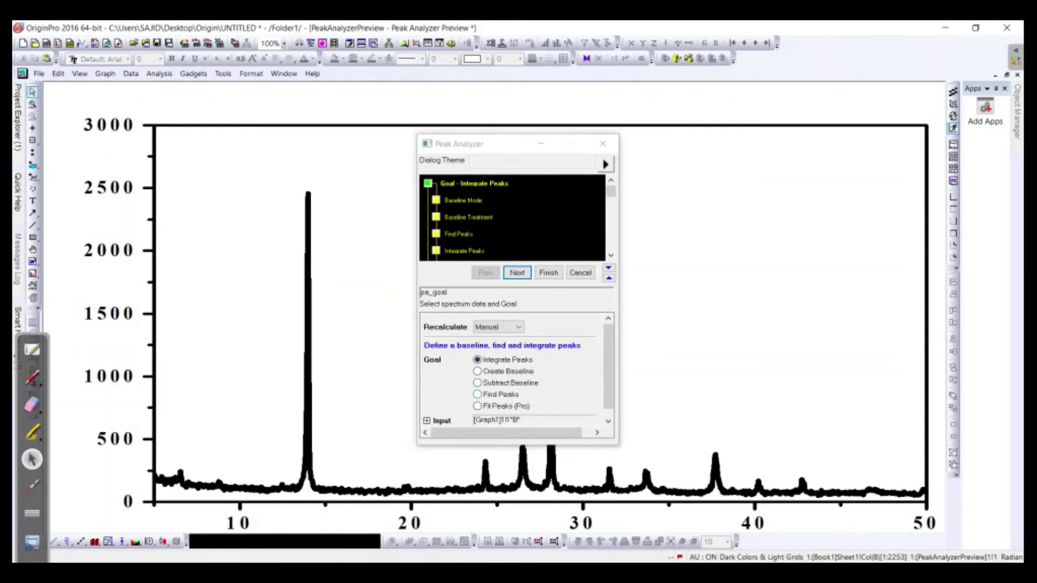
click(477, 394)
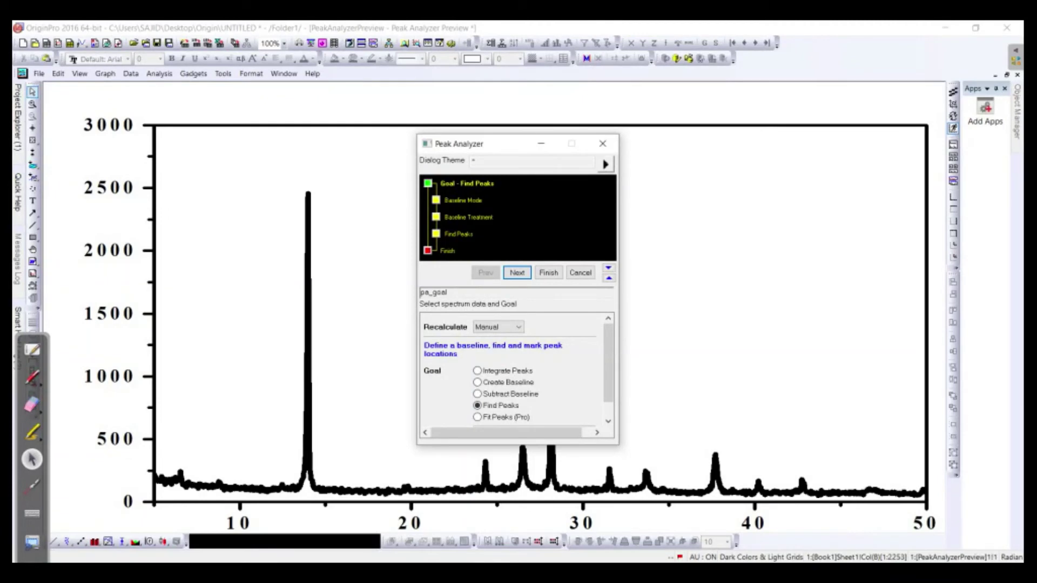
- Keep the constant minimum baseline without subtraction, find the peaks, and move the Peak Analyzer dialog clear of the central peaks
click(517, 272)
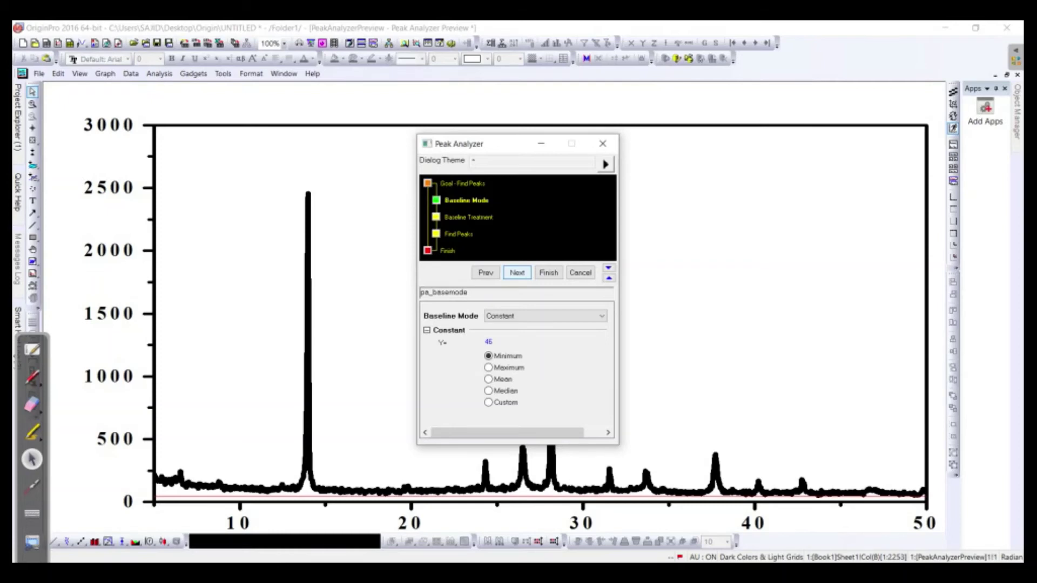
click(516, 272)
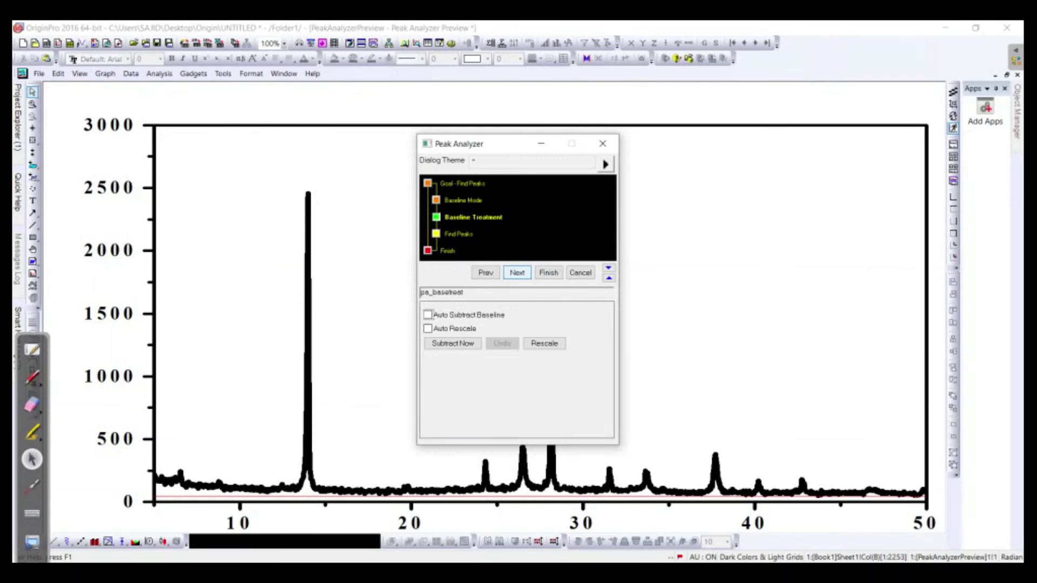
key(Return)
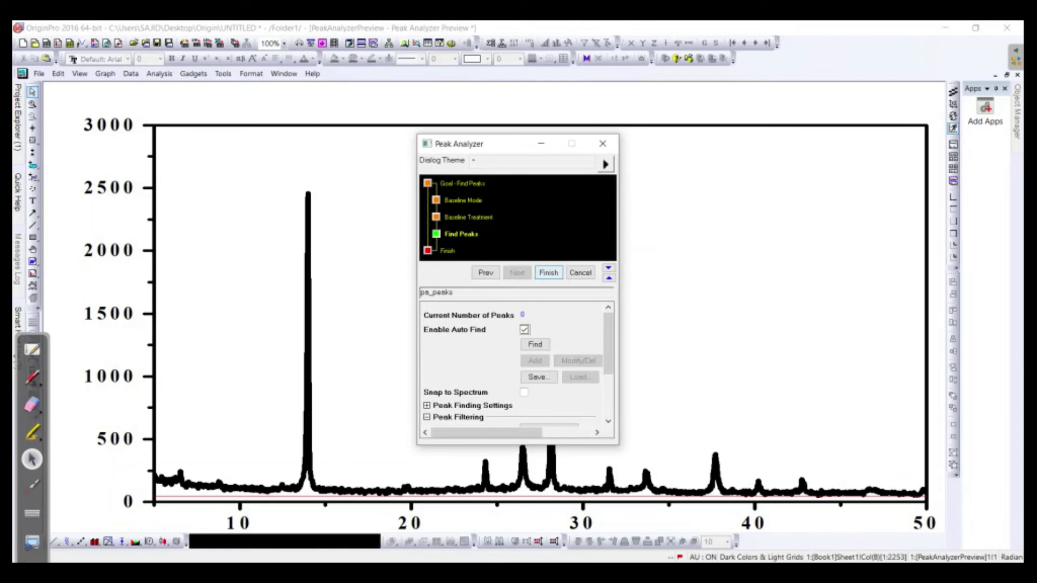
scroll(516, 368, down, 2)
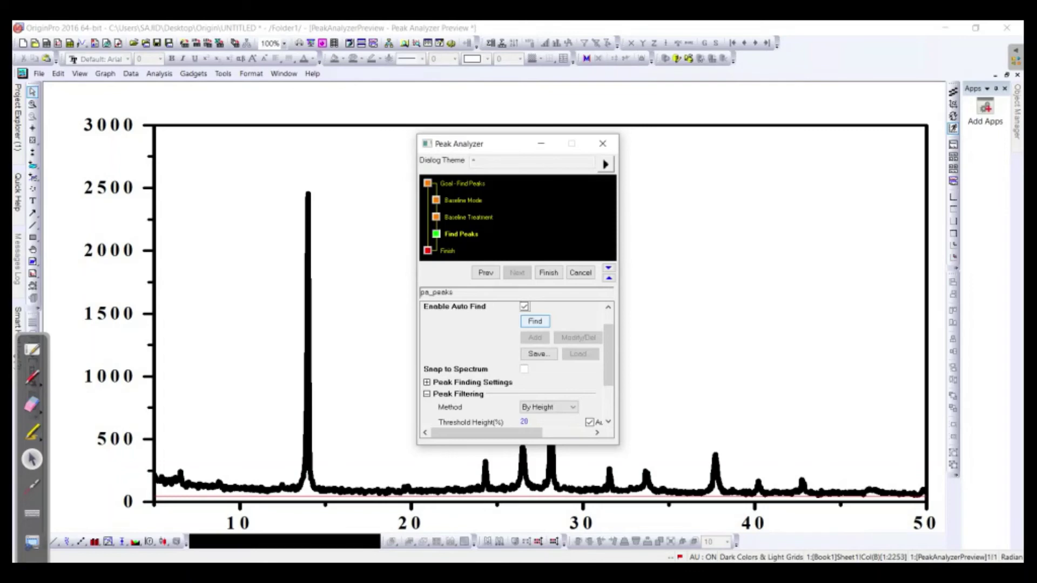
click(535, 321)
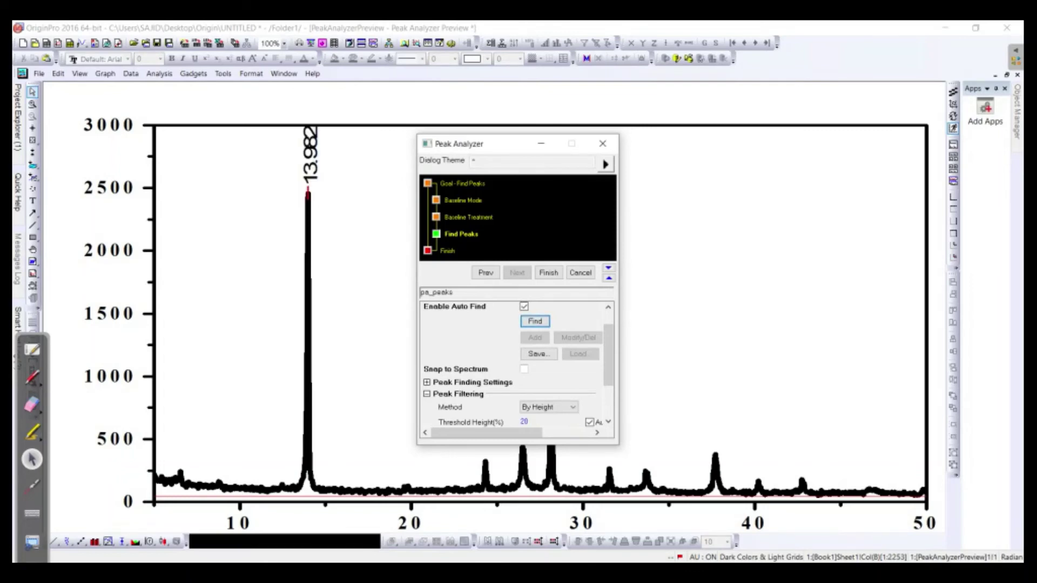
drag(510, 144, 726, 129)
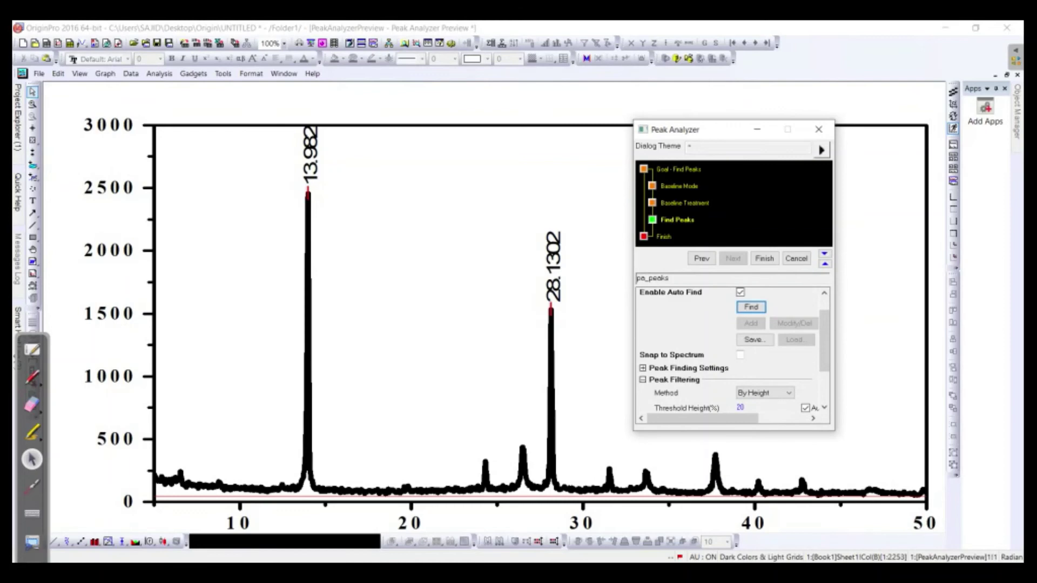
scroll(729, 351, down, 4)
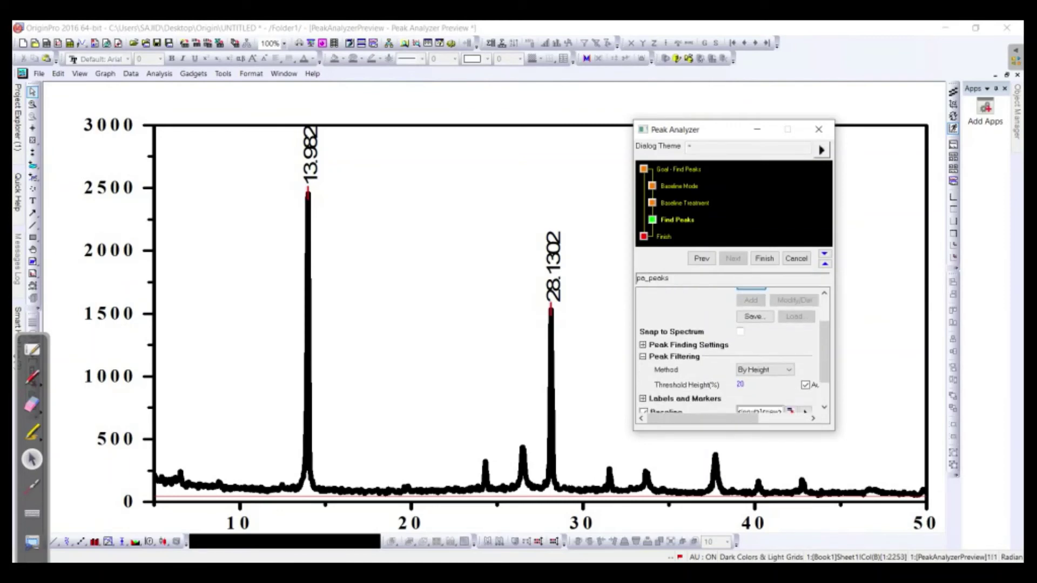
scroll(729, 351, up, 5)
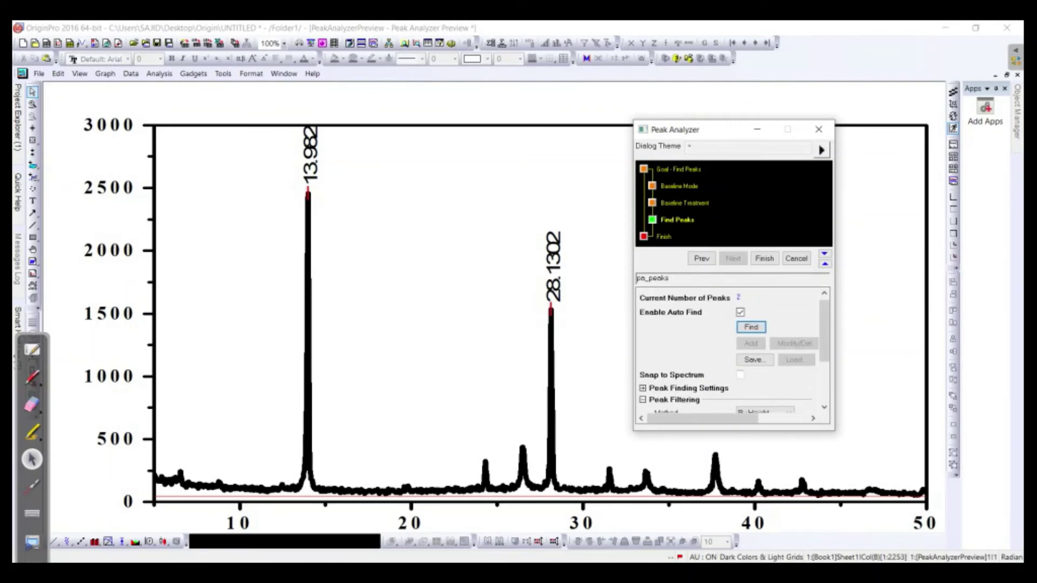
scroll(729, 351, down, 3)
scroll(729, 351, down, 2)
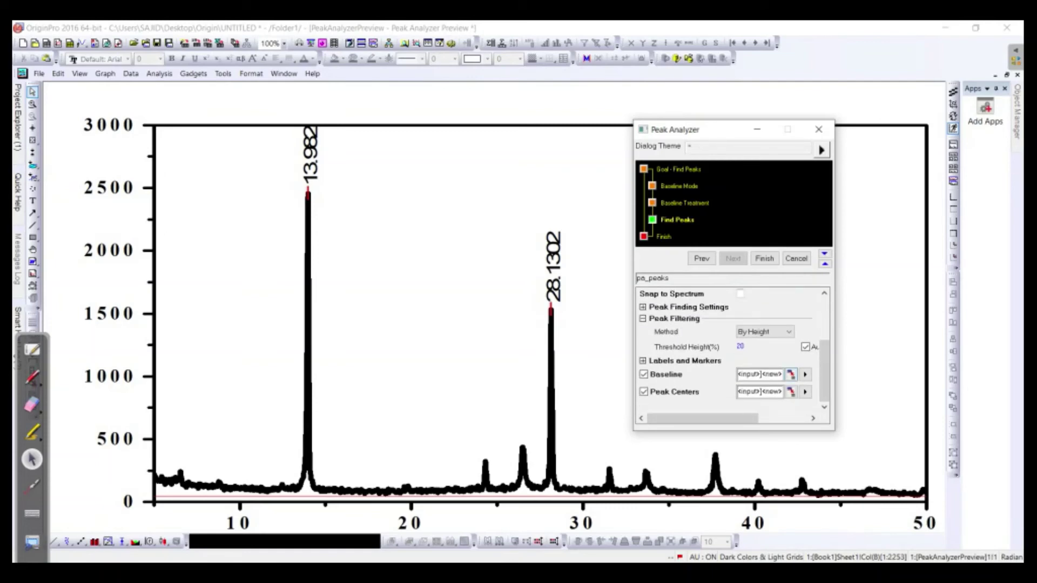
mouse_move(702, 418)
mouse_down()
mouse_move(710, 418)
mouse_move(702, 418)
mouse_up()
click(740, 346)
click(804, 346)
double_click(741, 347)
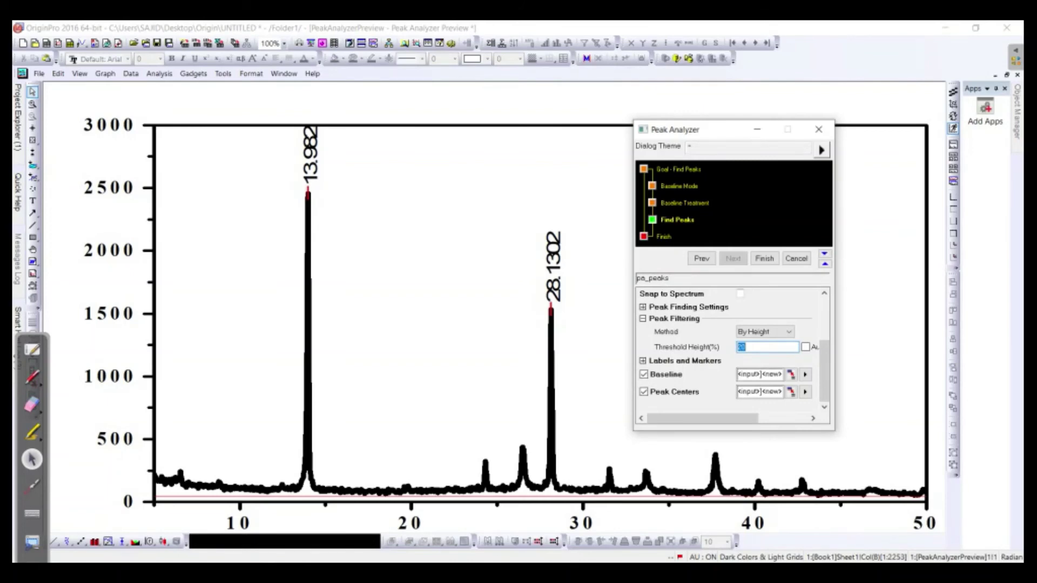
text(7)
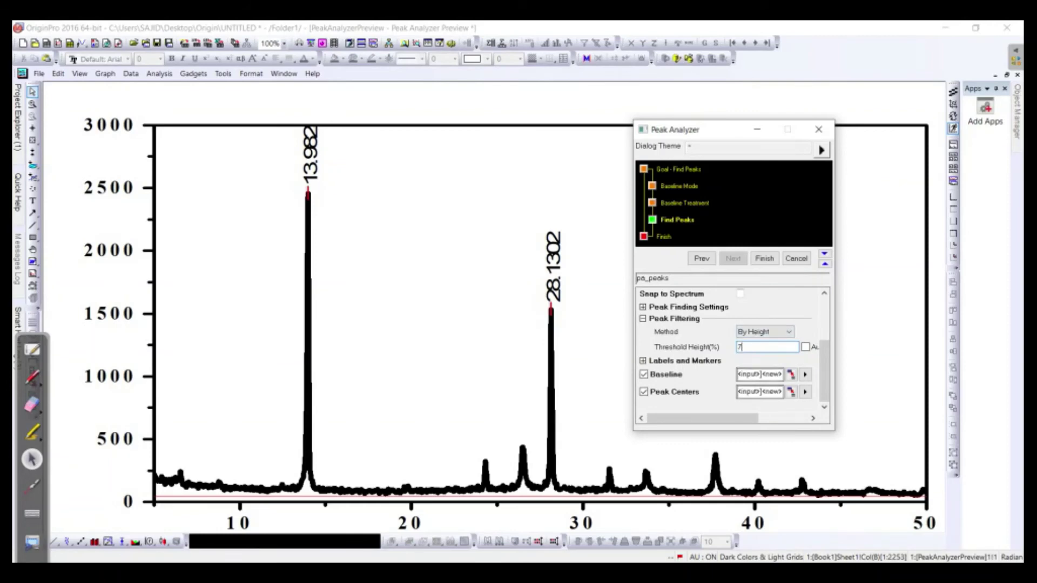
mouse_move(702, 418)
mouse_down()
mouse_move(743, 418)
mouse_move(702, 418)
mouse_up()
click(805, 347)
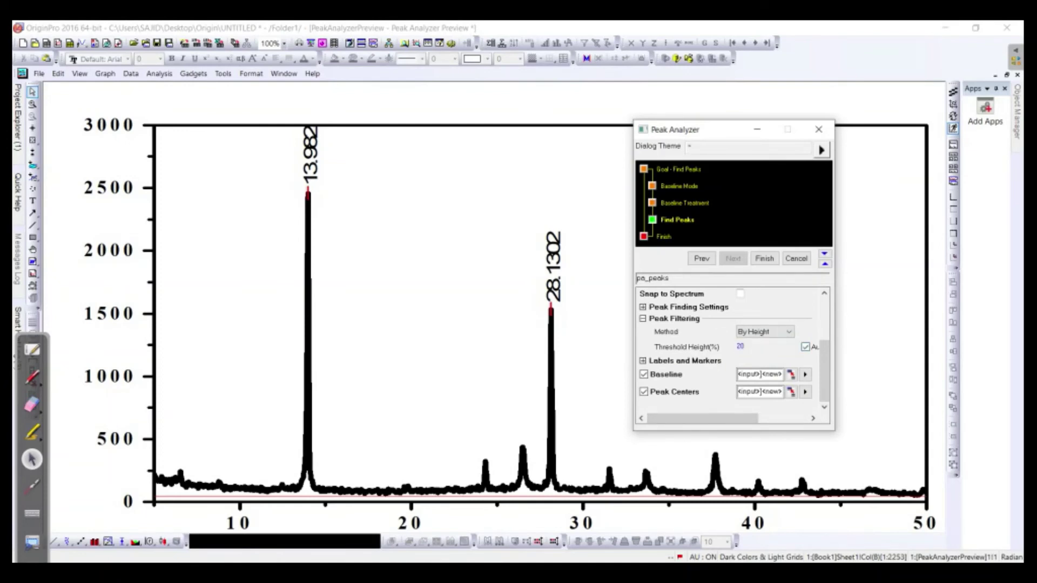
- Disable the automatic peak threshold, set the threshold height to 7% with filtering By Height, and finish the peak analysis
click(741, 347)
click(805, 347)
double_click(741, 347)
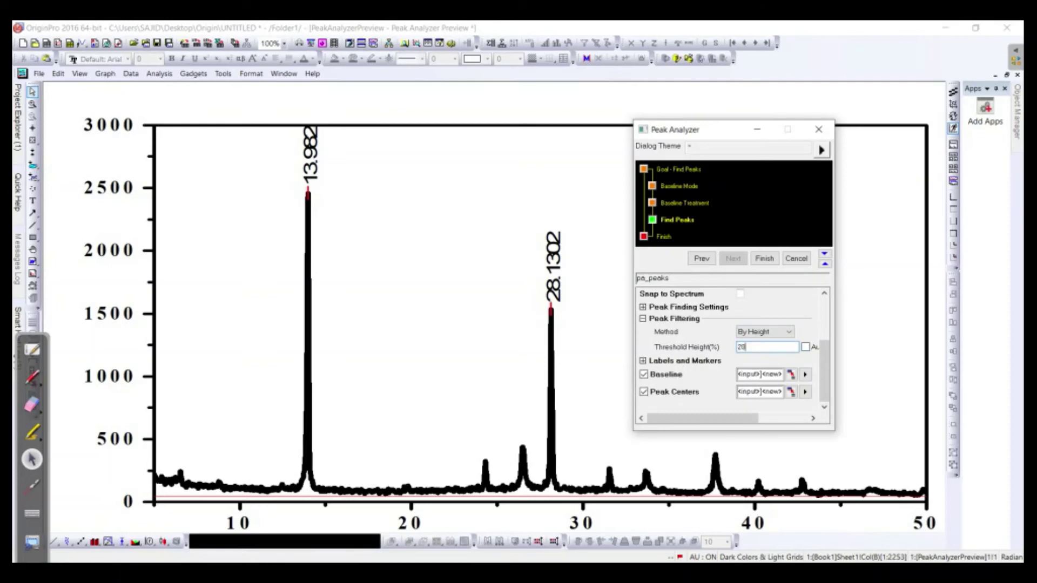
text(7)
click(764, 332)
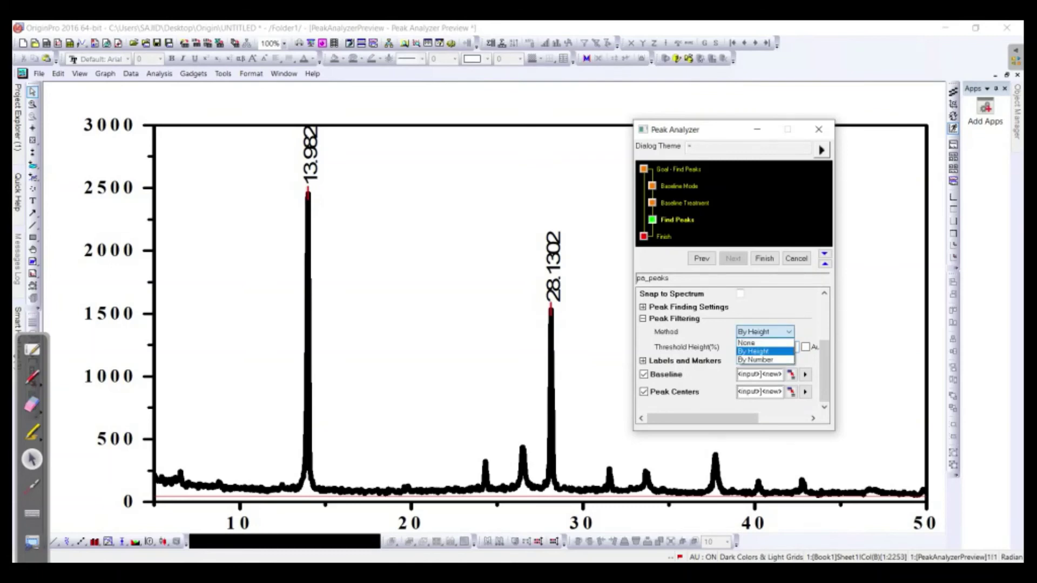
click(764, 351)
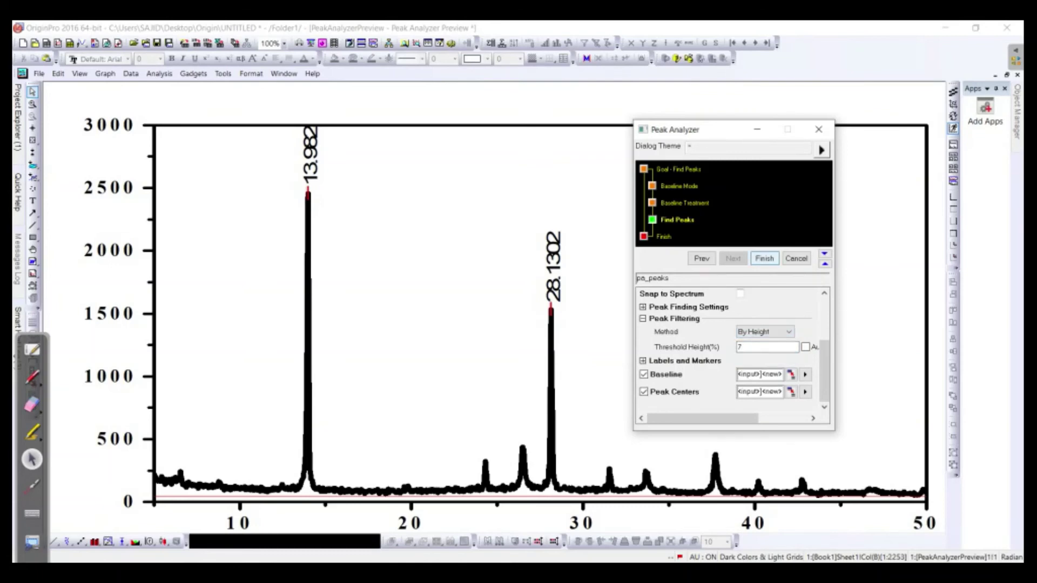
click(765, 258)
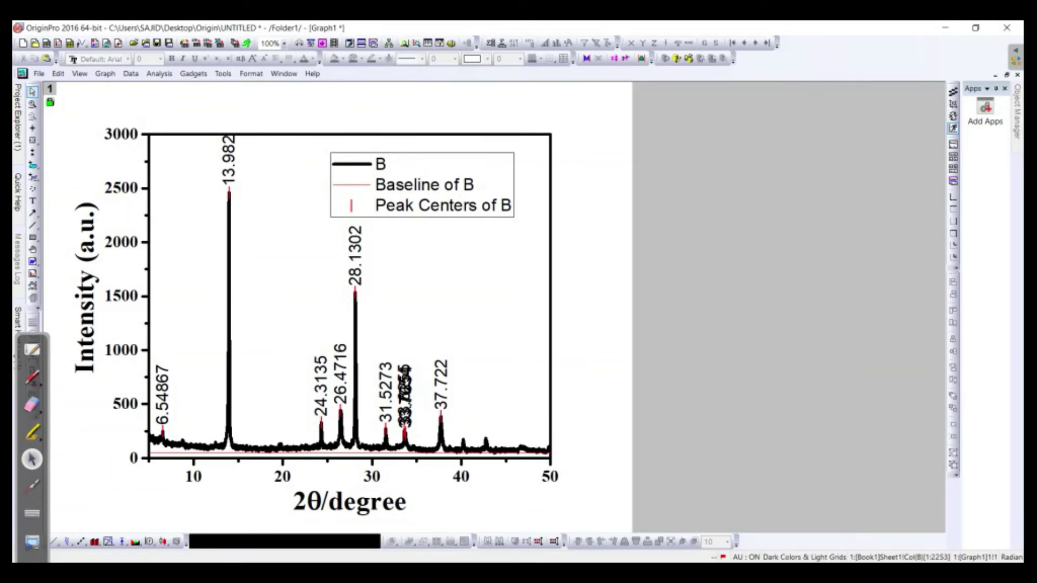
- Try to shift the overlapping peak labels near 2θ = 33, and undo the move
click(405, 396)
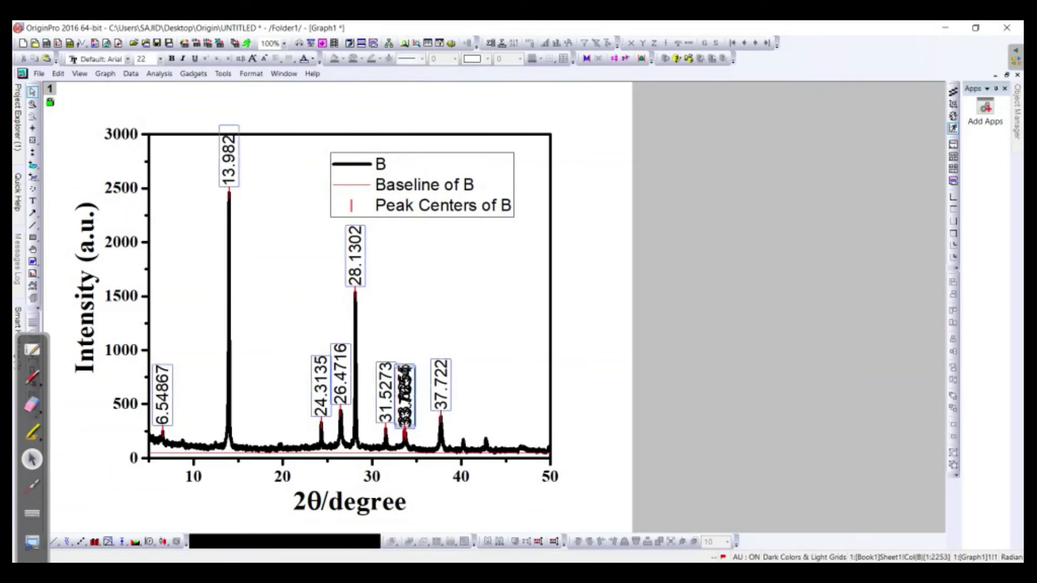
click(405, 395)
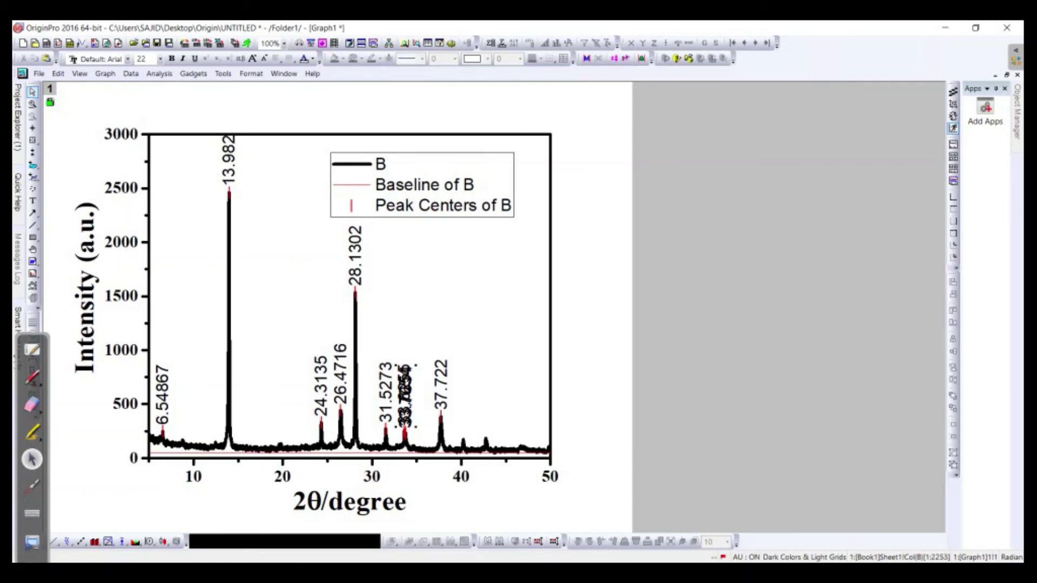
key(Escape)
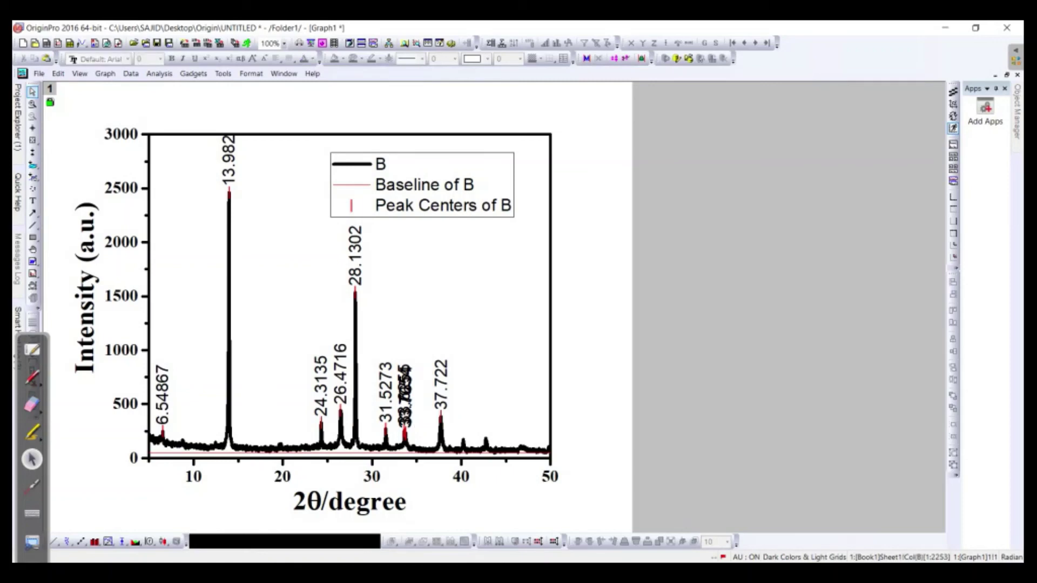
click(404, 396)
drag(405, 396, 415, 371)
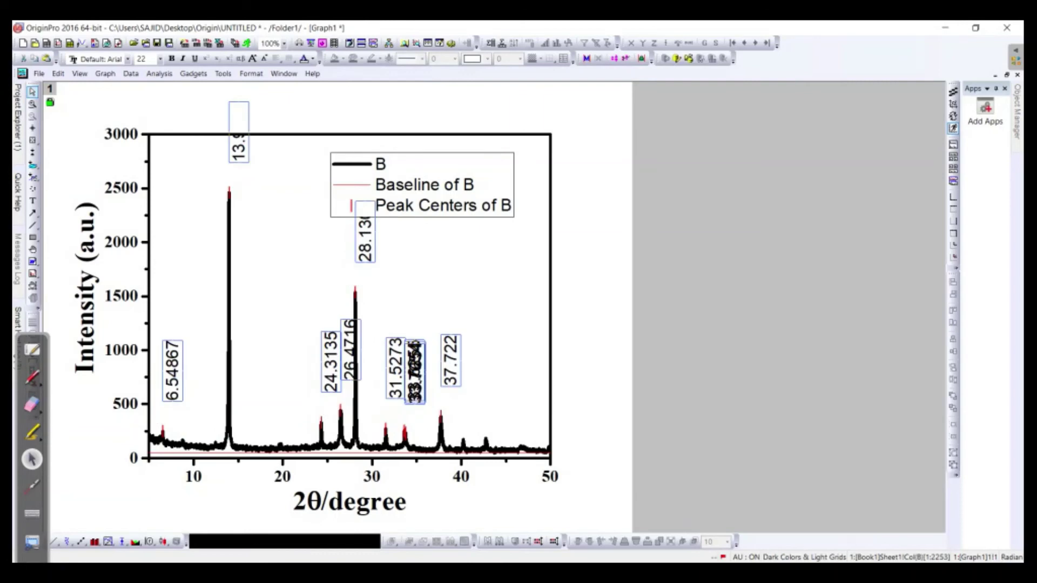
key(ctrl+z)
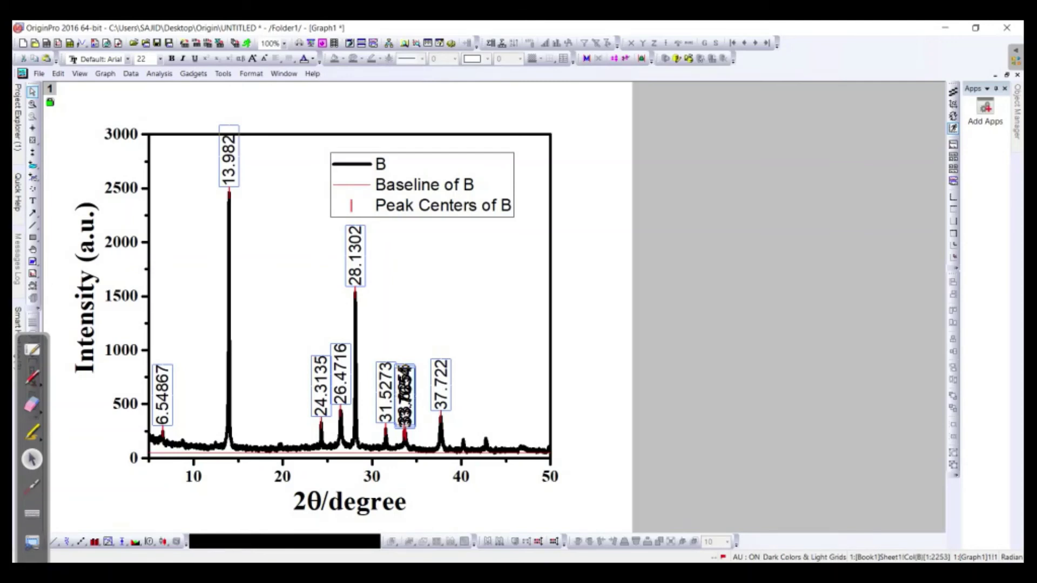
key(Escape)
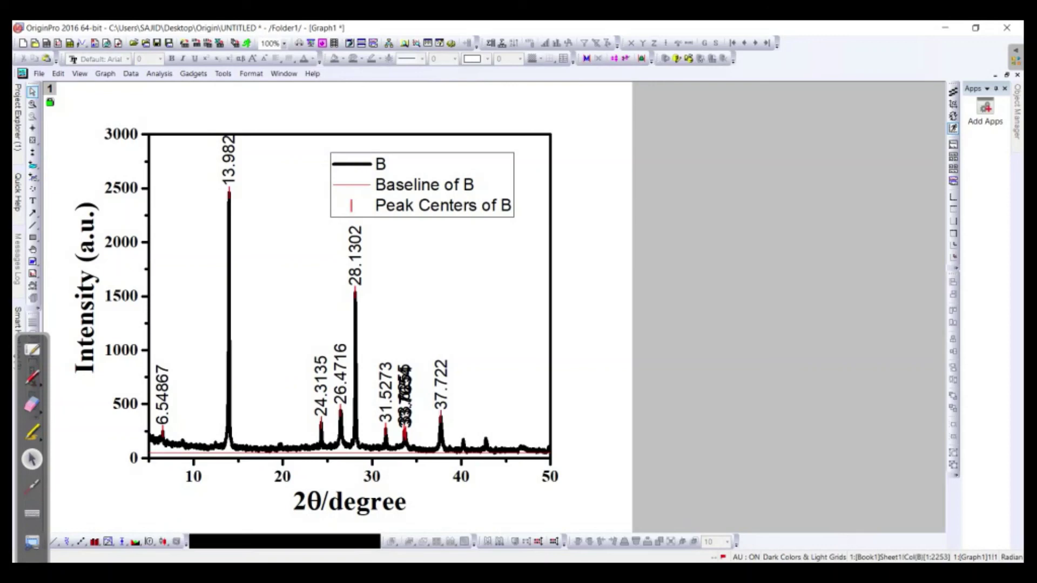
- Select all the peak center labels on the graph
click(354, 255)
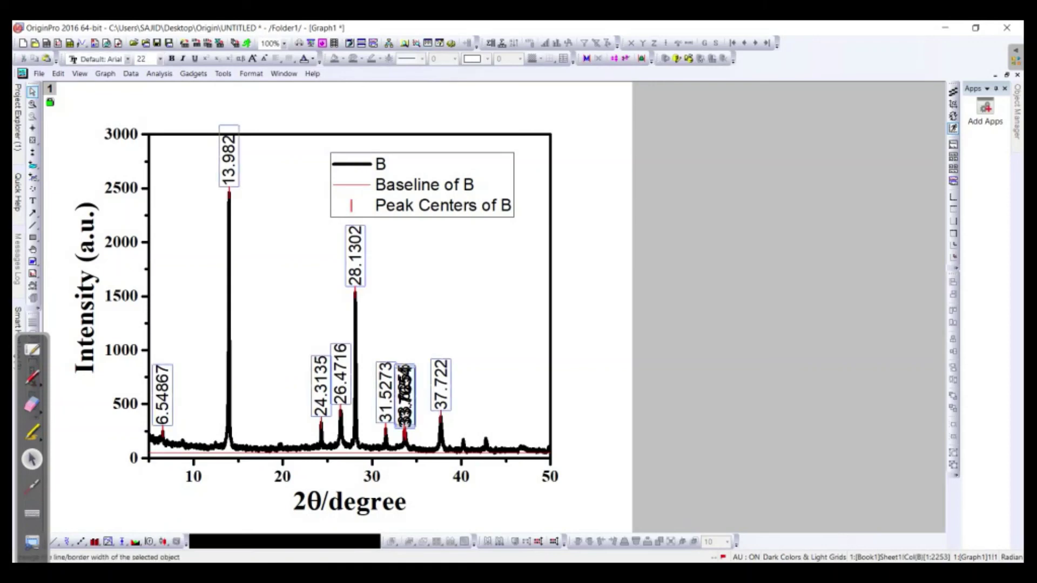